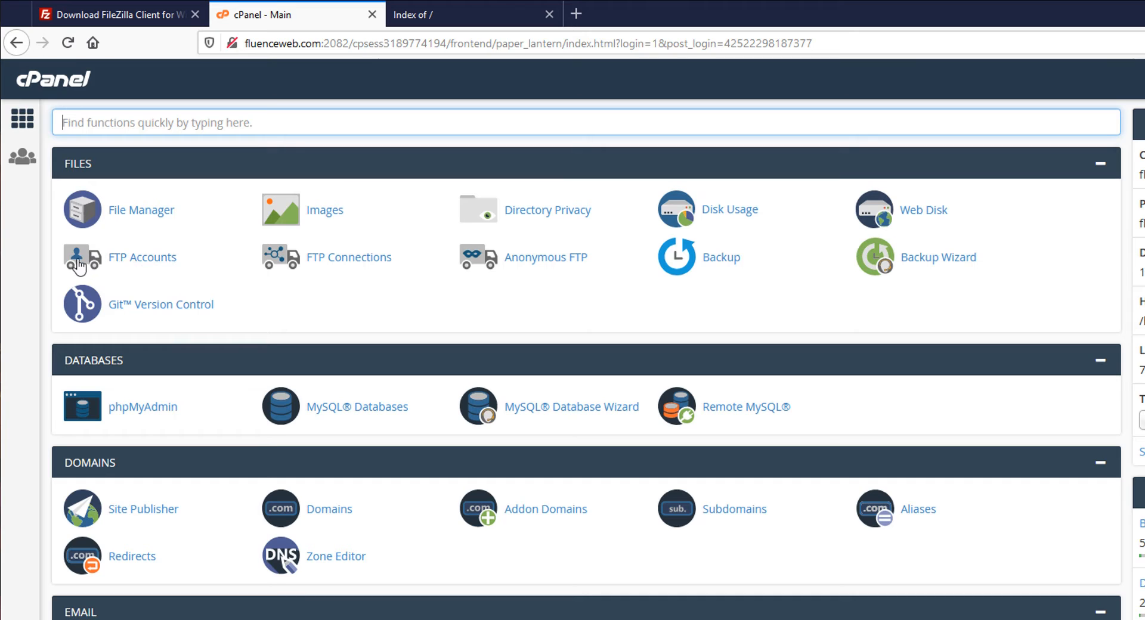
- Open FTP Accounts and enter 'upload' as the new account's login
{"action": "left_click", "coordinate": [136, 260]}
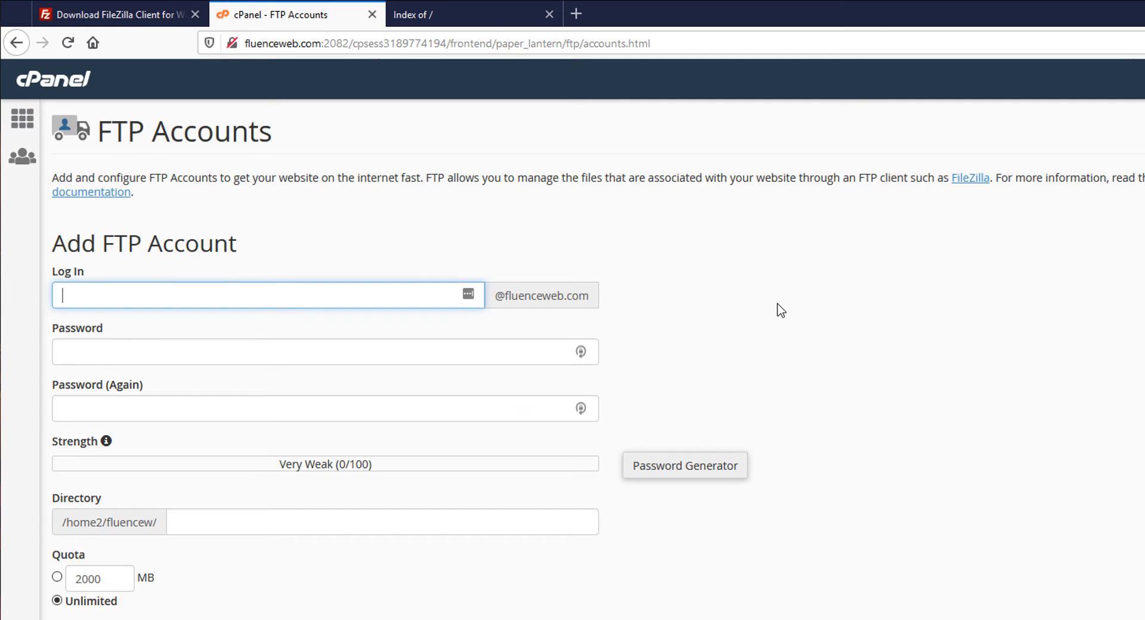
{"action": "scroll", "coordinate": [887, 326], "scroll_direction": "down", "scroll_amount": 4}
{"action": "scroll", "coordinate": [886, 364], "scroll_direction": "up", "scroll_amount": 4}
{"action": "left_click", "coordinate": [193, 296]}
- Enter the very strong password in both password fields and dismiss the insecure login warning
{"action": "left_click", "coordinate": [458, 350]}
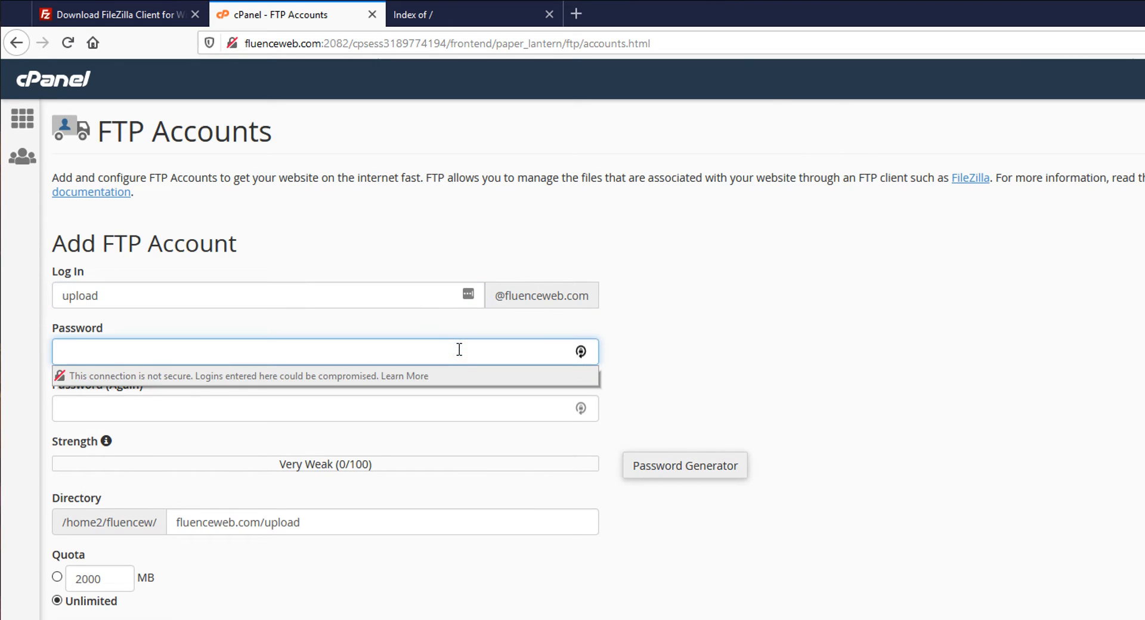
{"action": "type", "text": "•"}
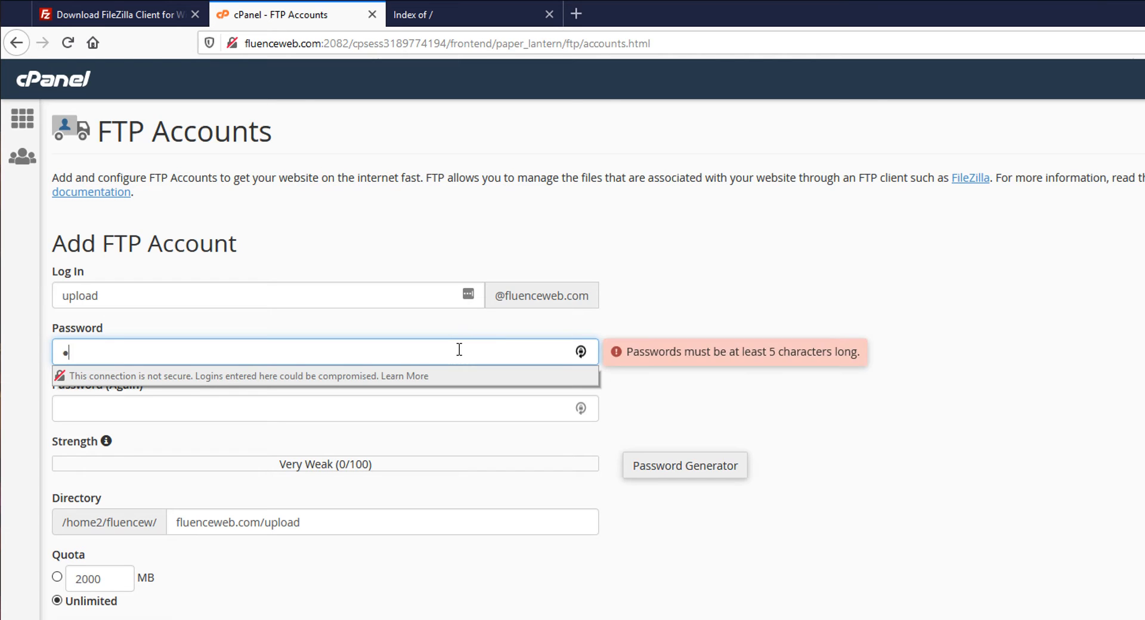
{"action": "type", "text": "••••••"}
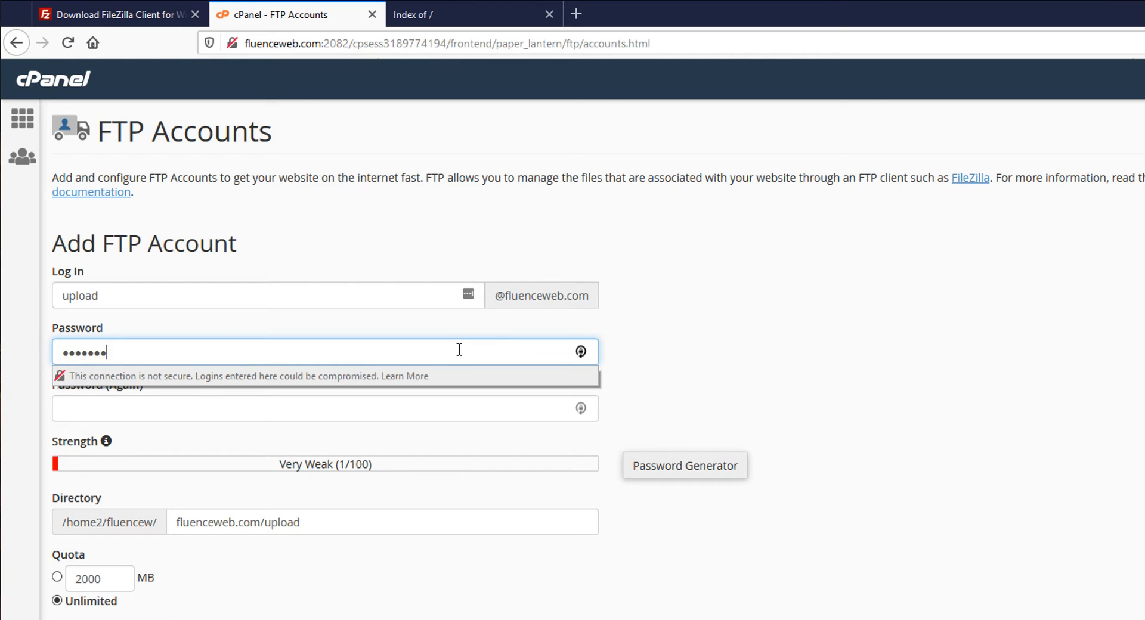
{"action": "type", "text": "•••"}
{"action": "key", "text": "Tab"}
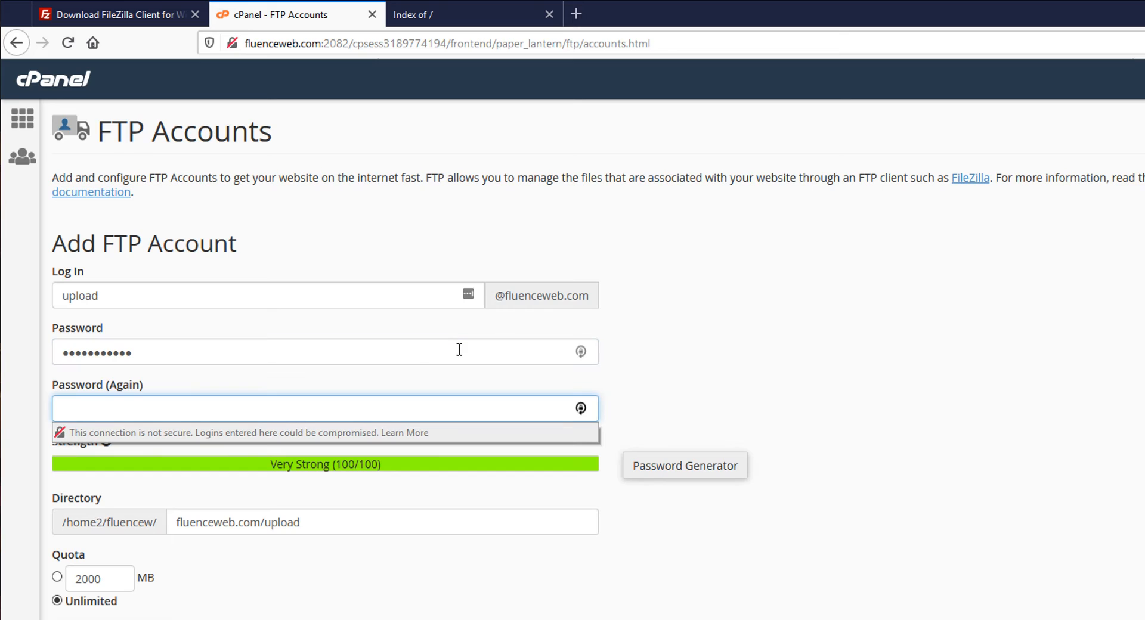
{"action": "type", "text": "•"}
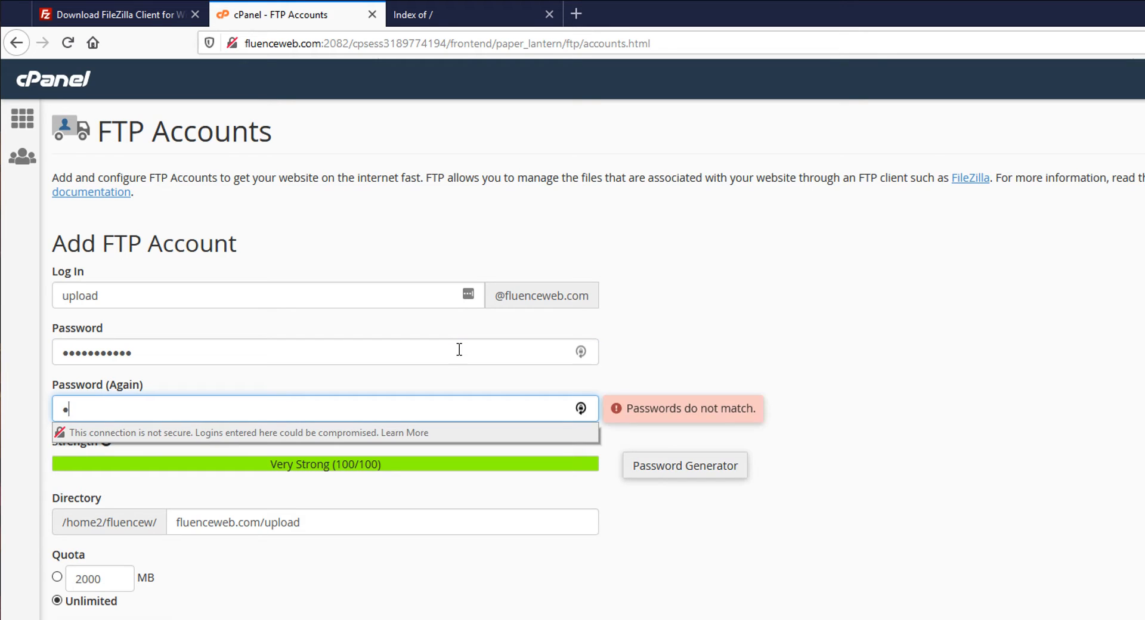
{"action": "type", "text": "••••••••••"}
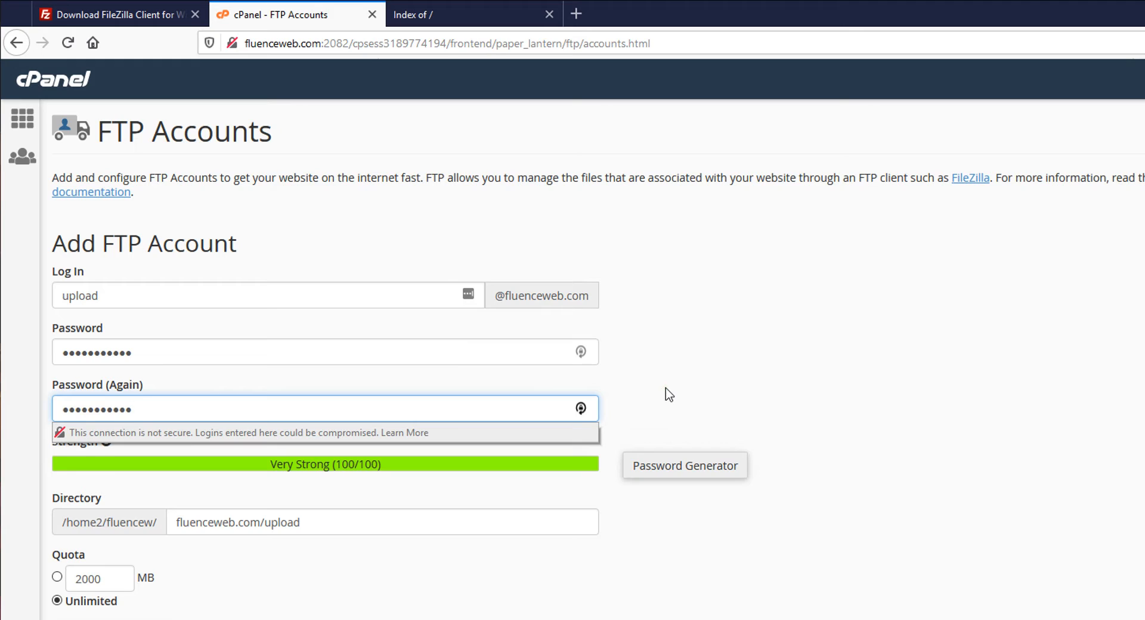
{"action": "left_click", "coordinate": [665, 391]}
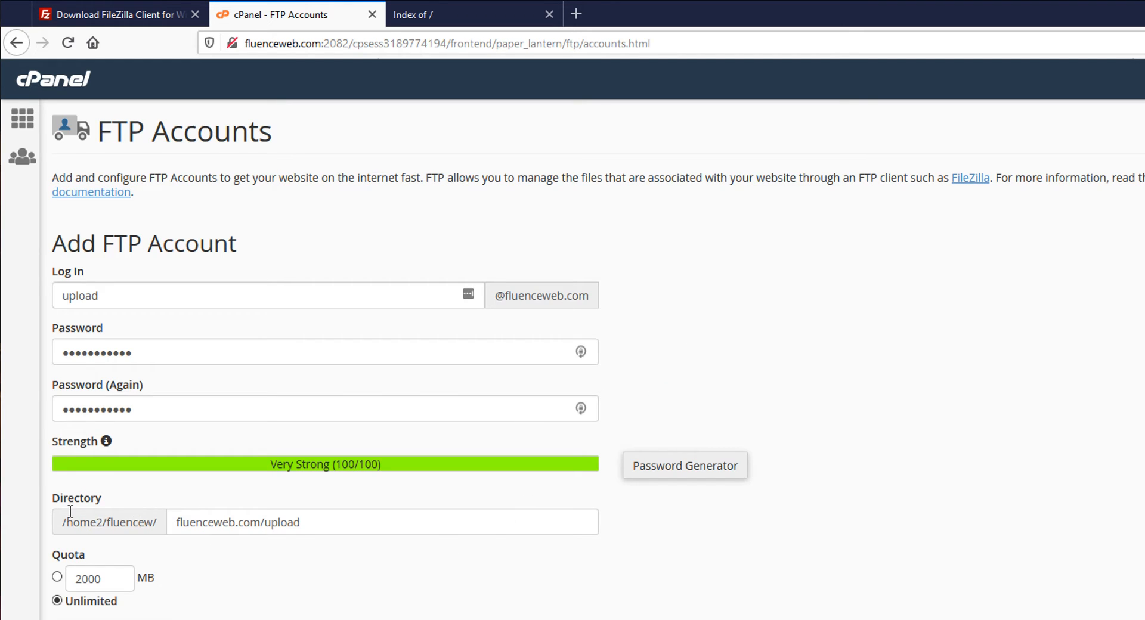
- Replace the suggested fluenceweb.com/upload directory with public_html from the autocomplete list
{"action": "left_click", "coordinate": [173, 525]}
{"action": "left_click_drag", "start_coordinate": [320, 526], "coordinate": [158, 524]}
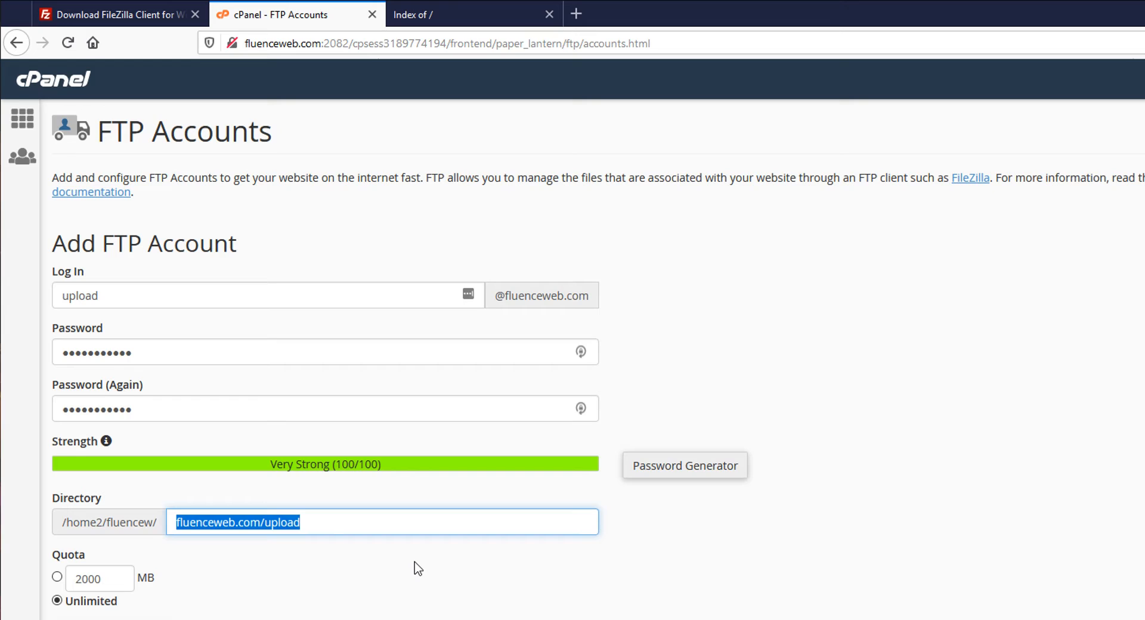
{"action": "key", "text": "BackSpace"}
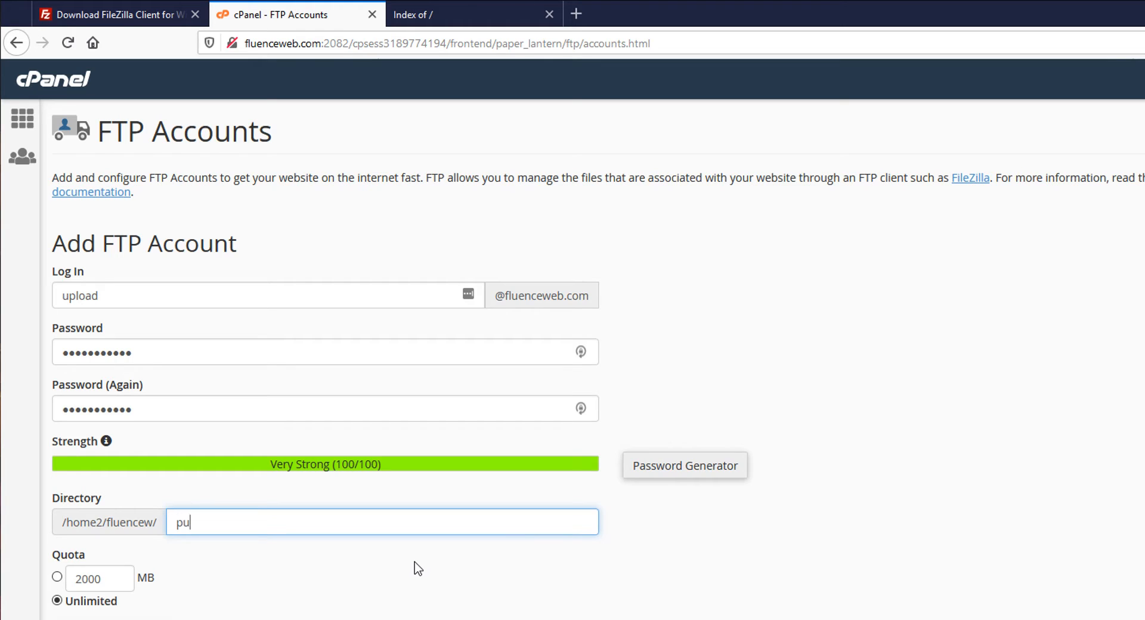
{"action": "type", "text": "bl"}
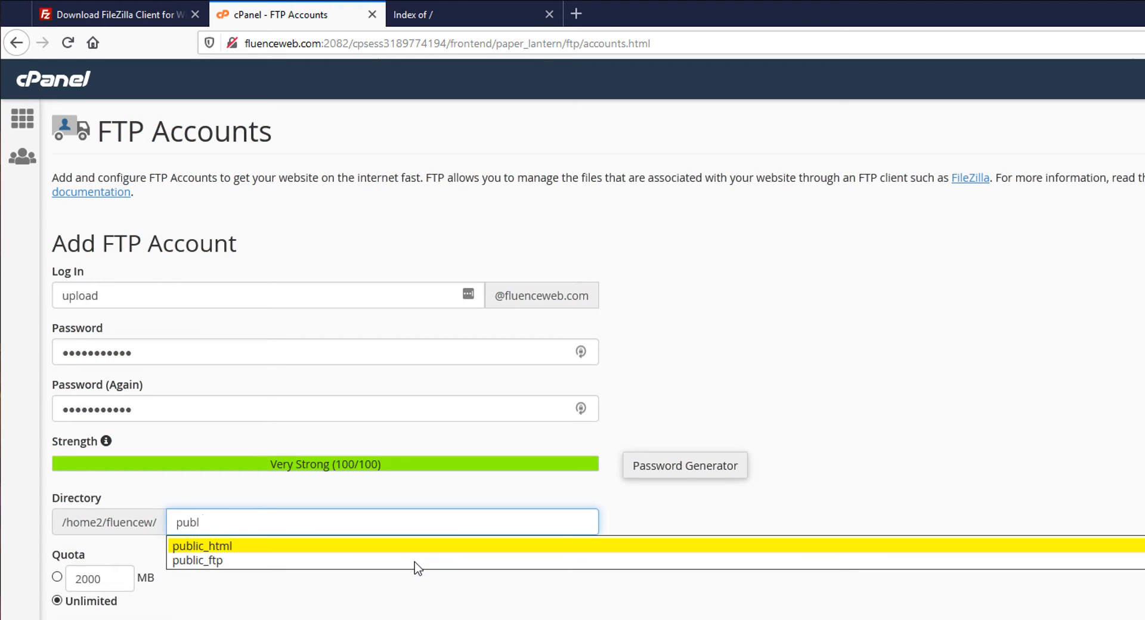
{"action": "type", "text": "ic"}
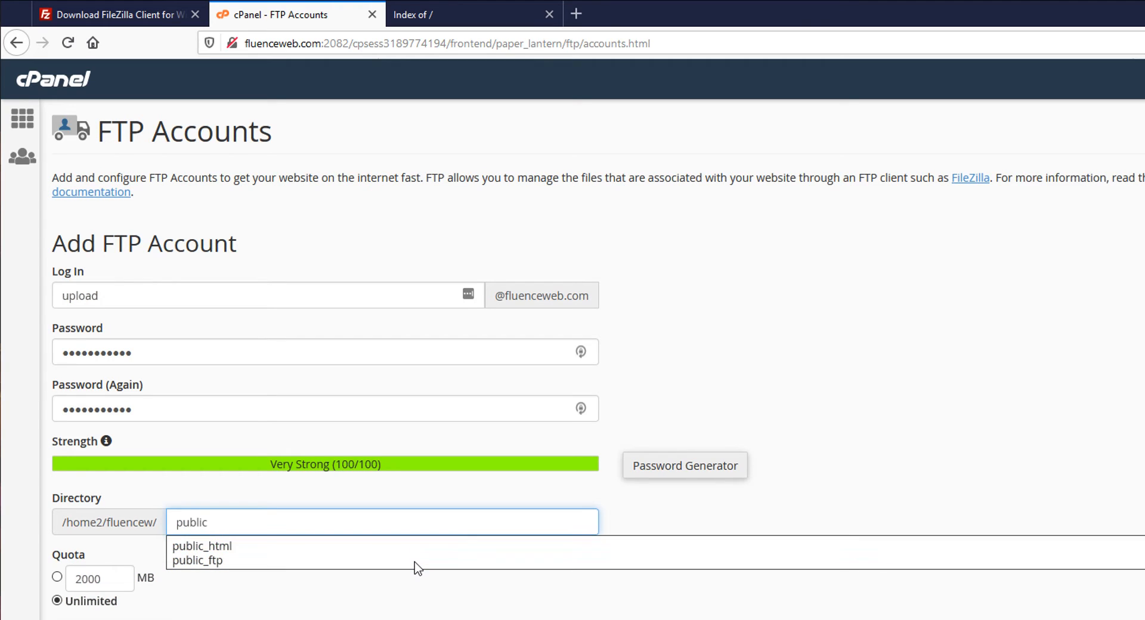
{"action": "type", "text": "_html"}
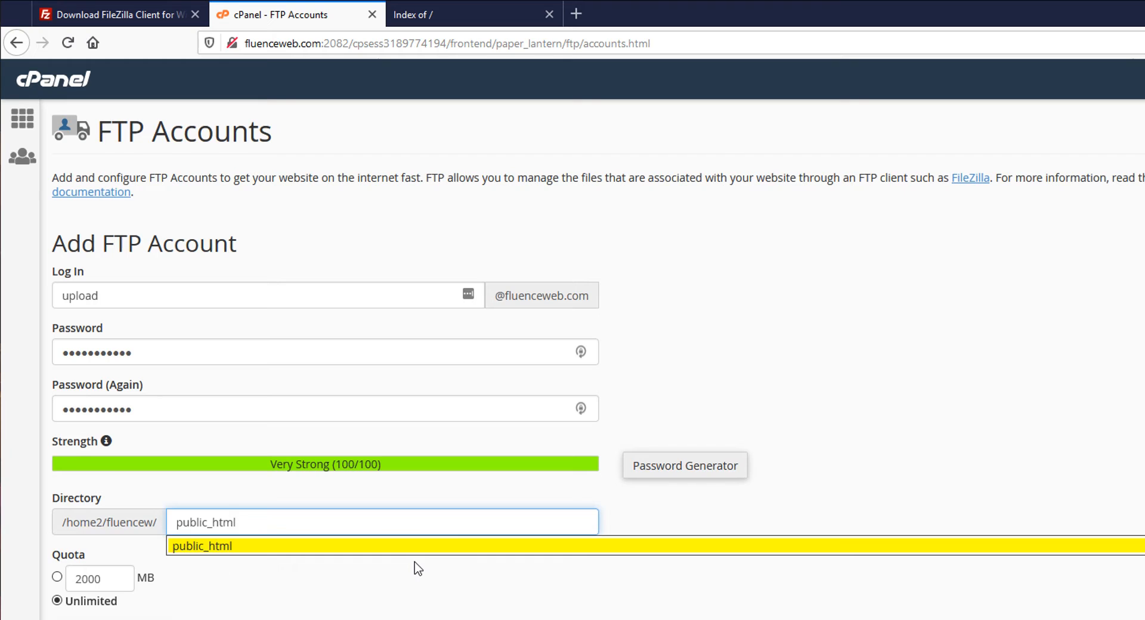
{"action": "left_click", "coordinate": [227, 550]}
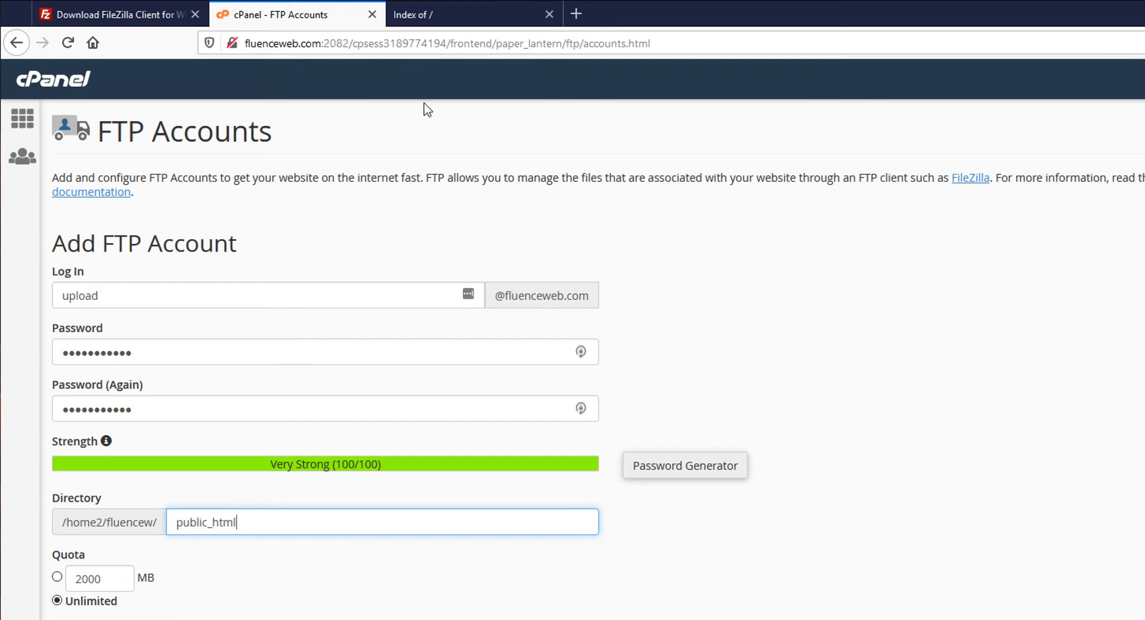
{"action": "left_click", "coordinate": [448, 8]}
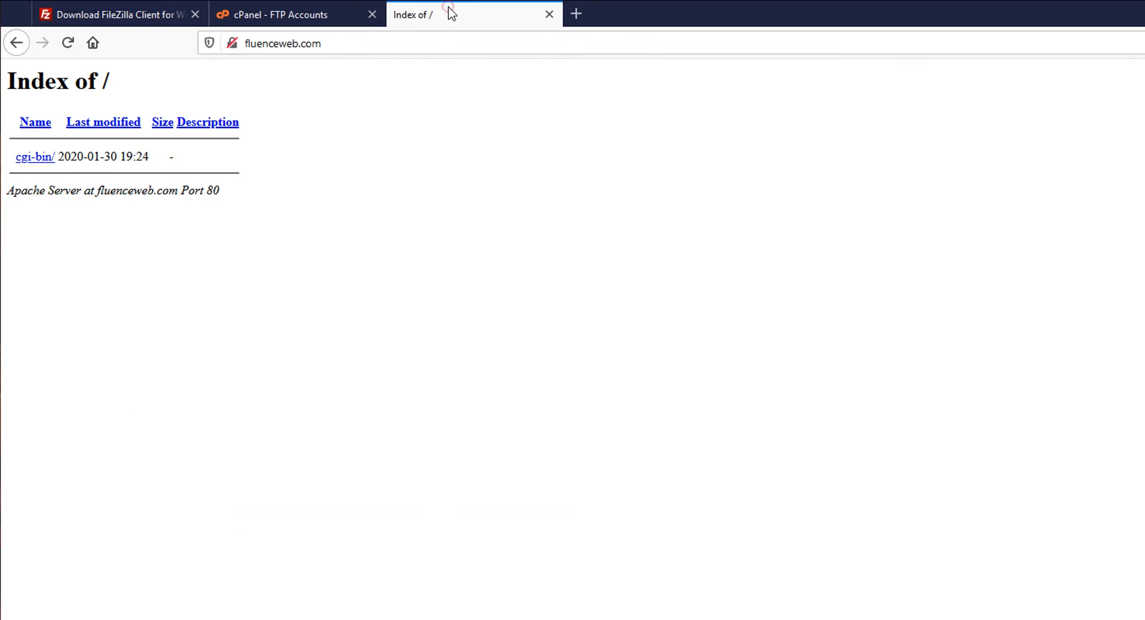
- Reload fluenceweb.com to confirm only cgi-bin/ is listed, then return to the FTP Accounts form
{"action": "left_click", "coordinate": [371, 44]}
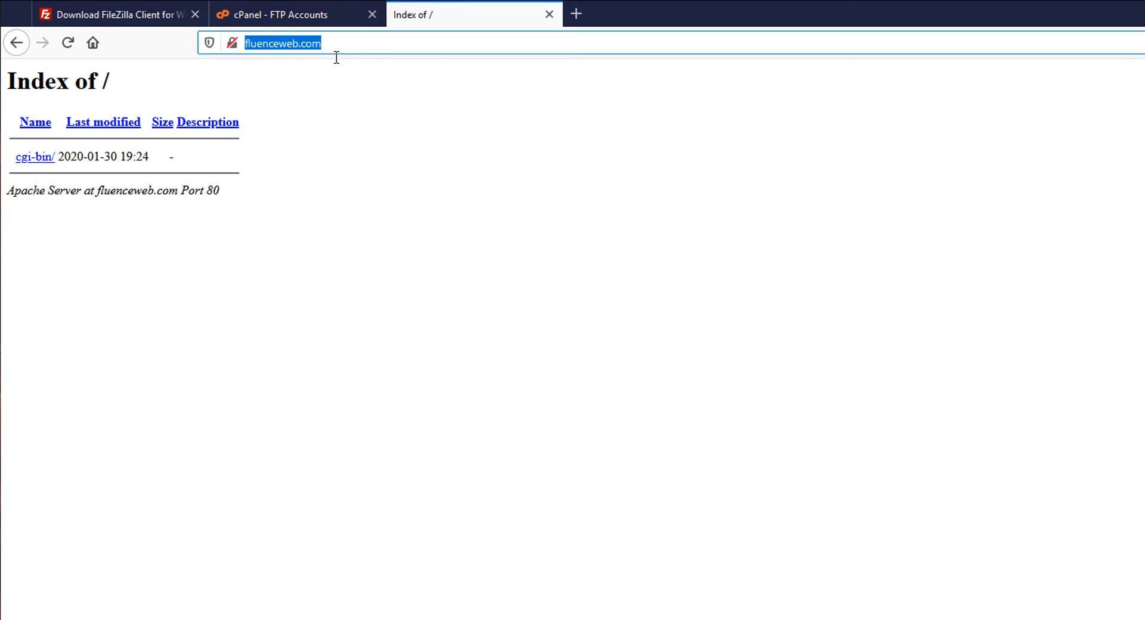
{"action": "key", "text": "Return"}
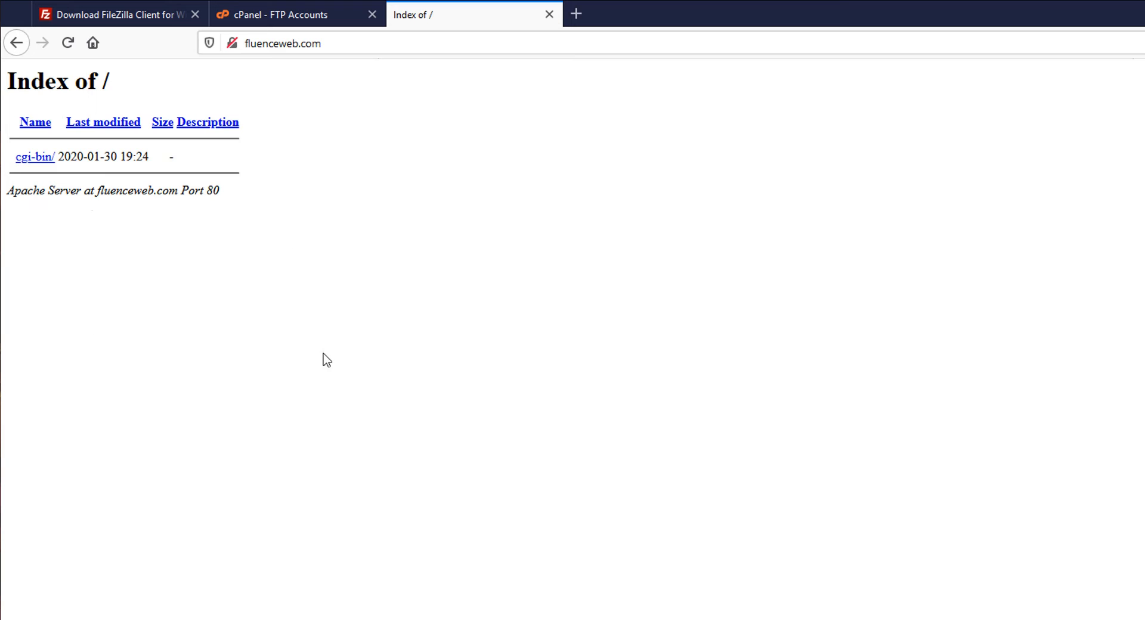
{"action": "left_click", "coordinate": [267, 14]}
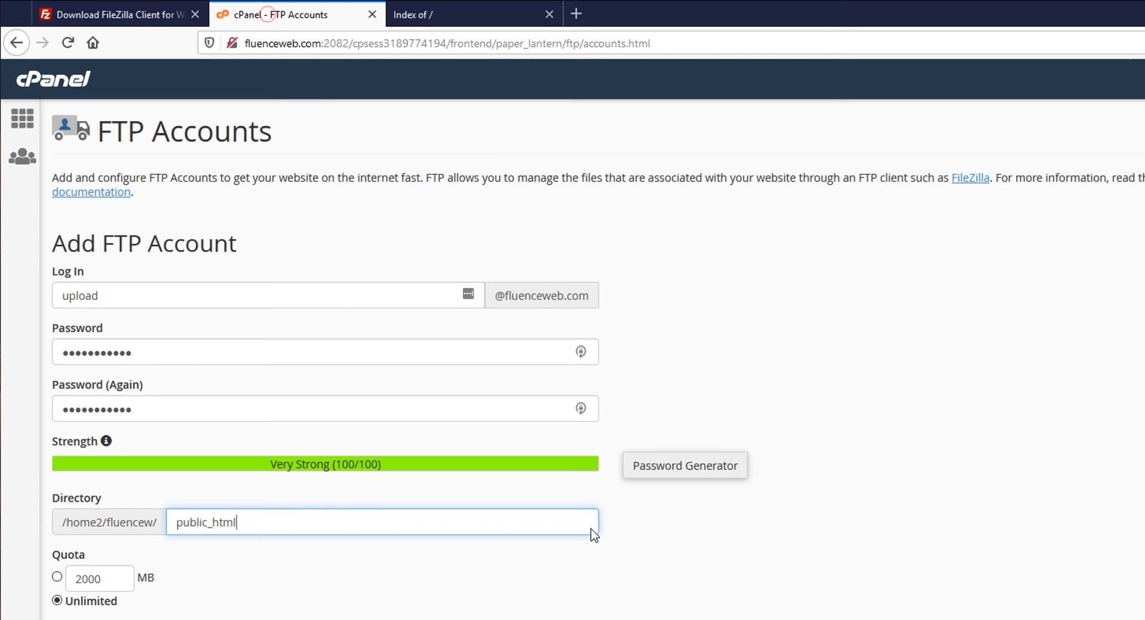
- Keep Quota on Unlimited and create the 'upload' FTP account, getting the Account Created confirmation
{"action": "left_click", "coordinate": [356, 522]}
{"action": "scroll", "coordinate": [758, 618], "scroll_direction": "down", "scroll_amount": 4}
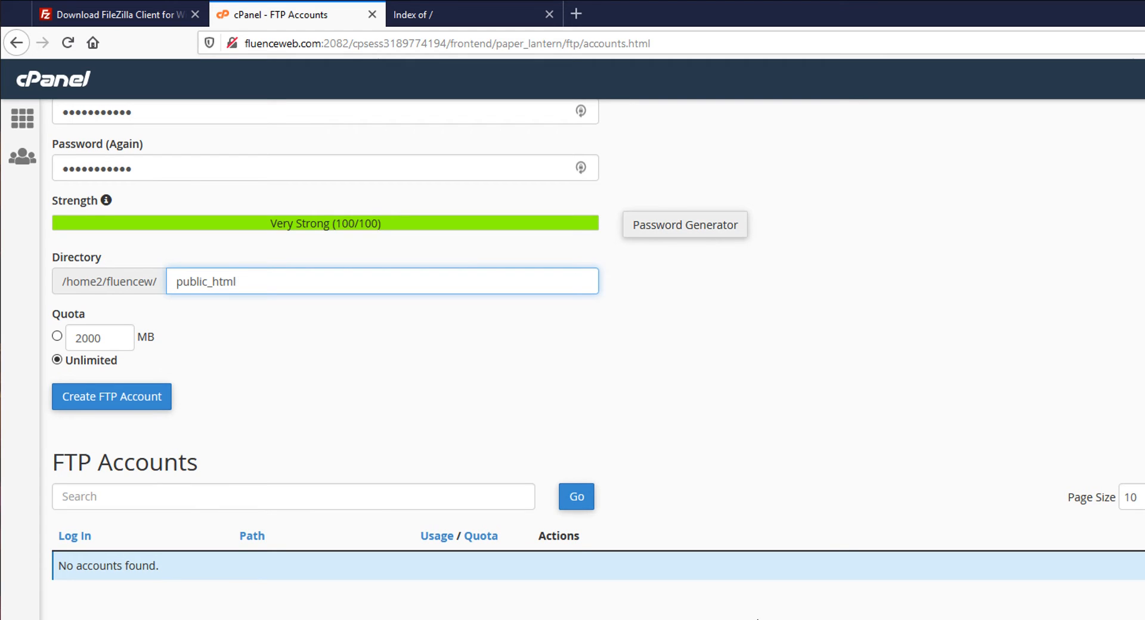
{"action": "left_click", "coordinate": [272, 285]}
{"action": "left_click", "coordinate": [57, 360]}
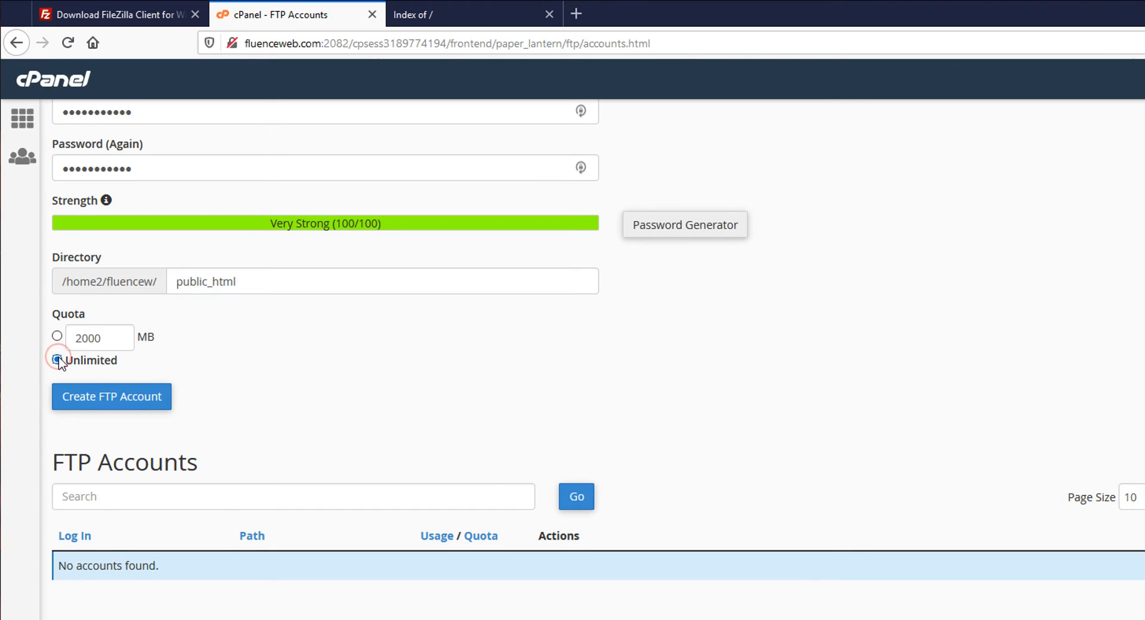
{"action": "left_click", "coordinate": [77, 401]}
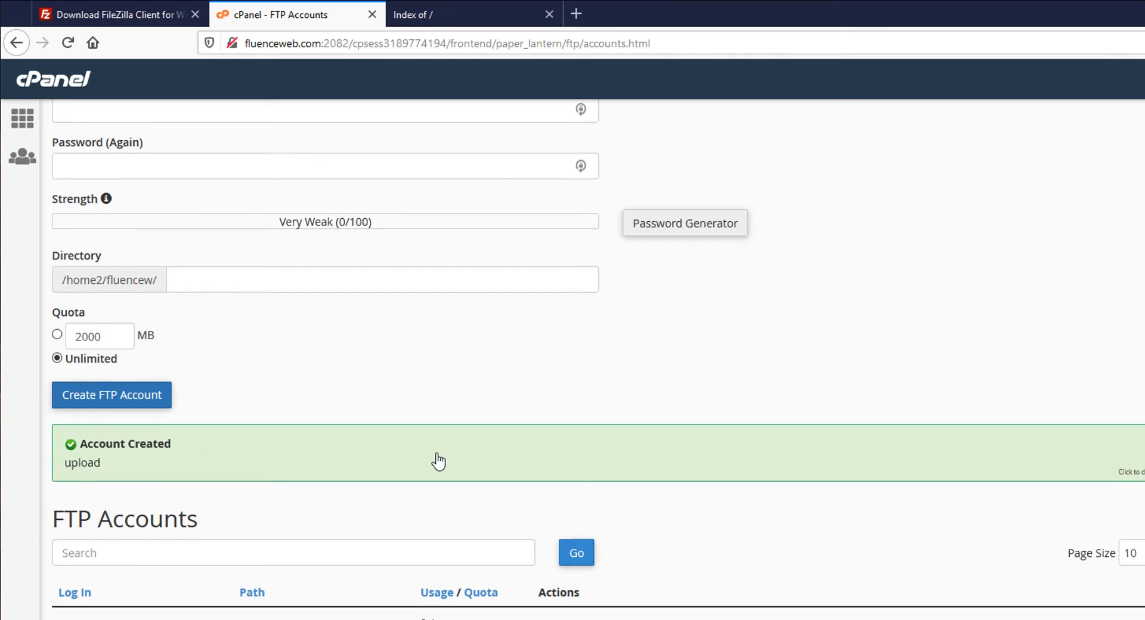
{"action": "scroll", "coordinate": [438, 461], "scroll_direction": "down", "scroll_amount": 3}
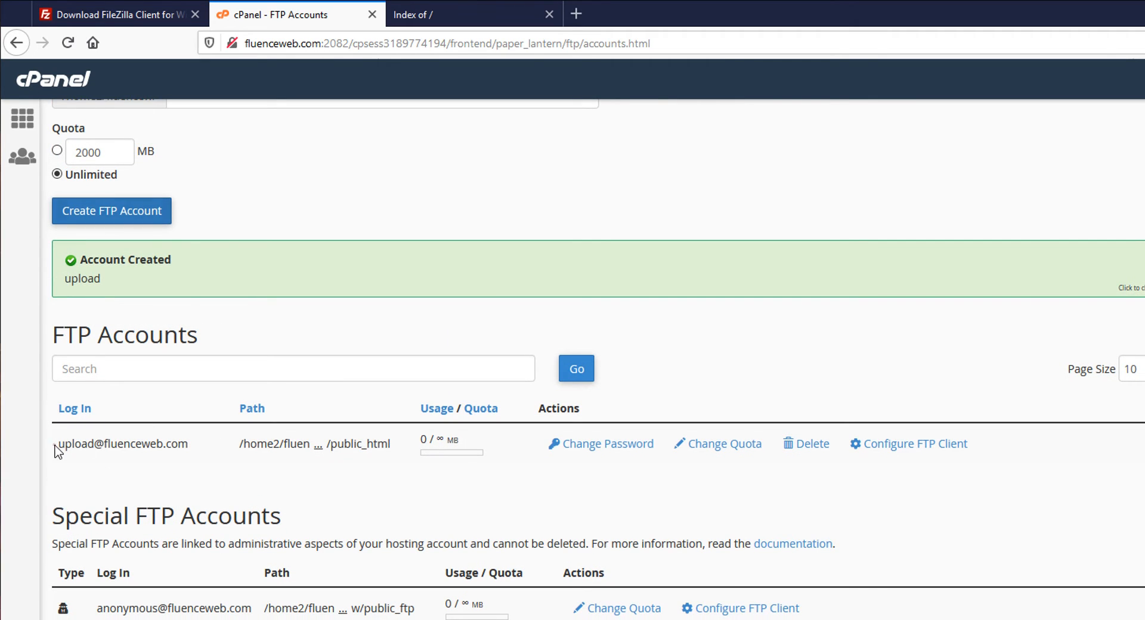
{"action": "left_click_drag", "start_coordinate": [56, 444], "coordinate": [184, 455]}
{"action": "left_click", "coordinate": [201, 451]}
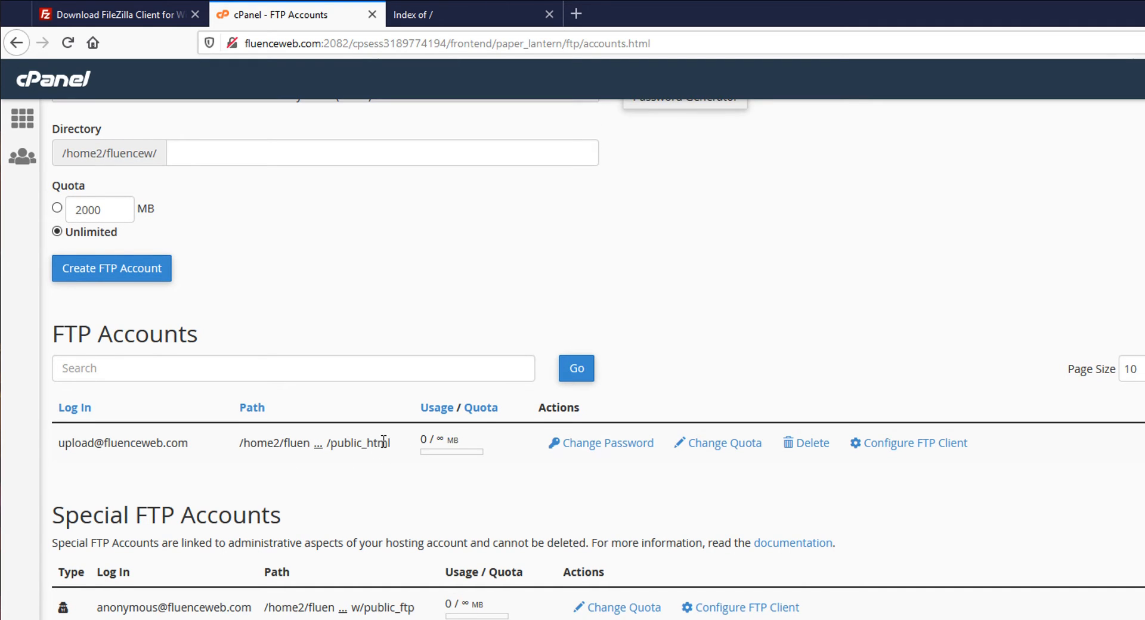
{"action": "left_click_drag", "start_coordinate": [390, 442], "coordinate": [330, 443]}
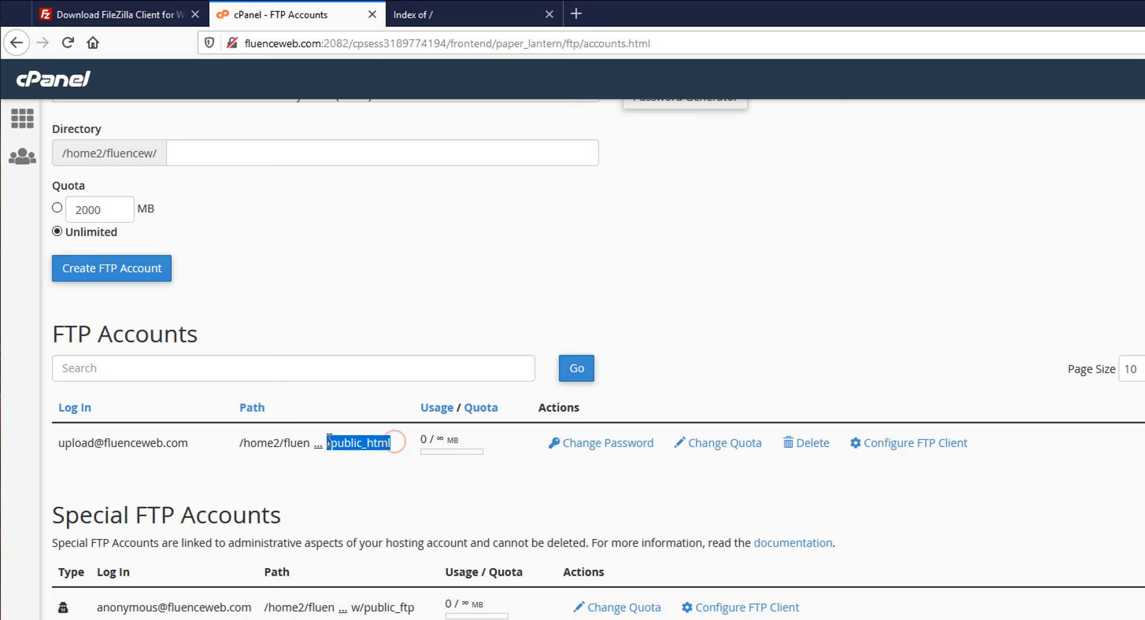
{"action": "left_click", "coordinate": [385, 482]}
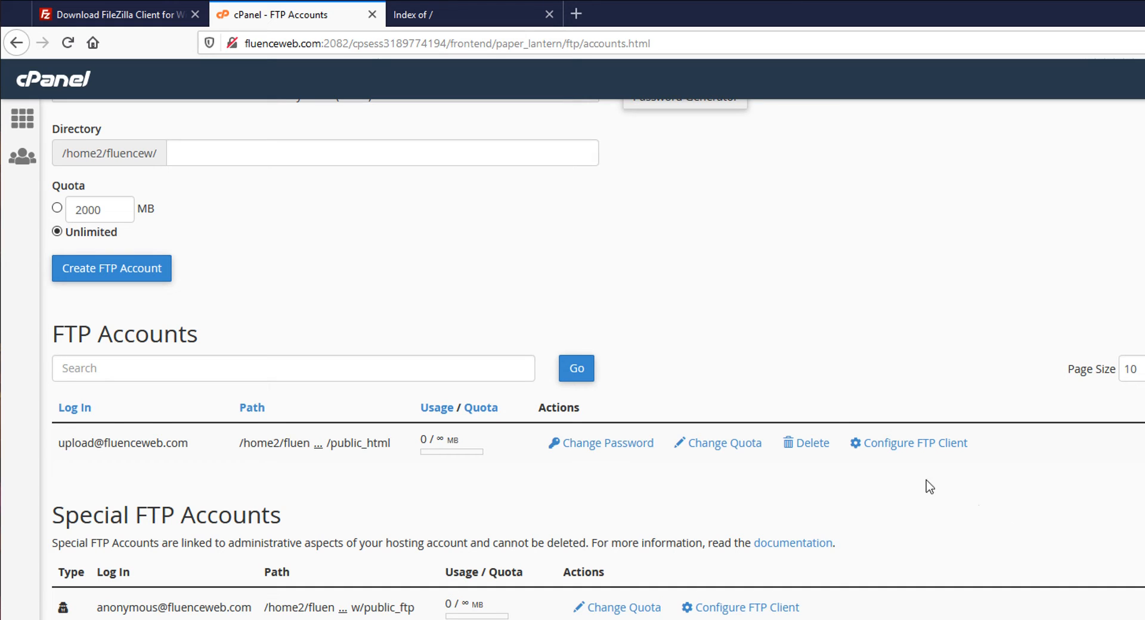
{"action": "left_click", "coordinate": [895, 448]}
{"action": "scroll", "coordinate": [599, 443], "scroll_direction": "down", "scroll_amount": 2}
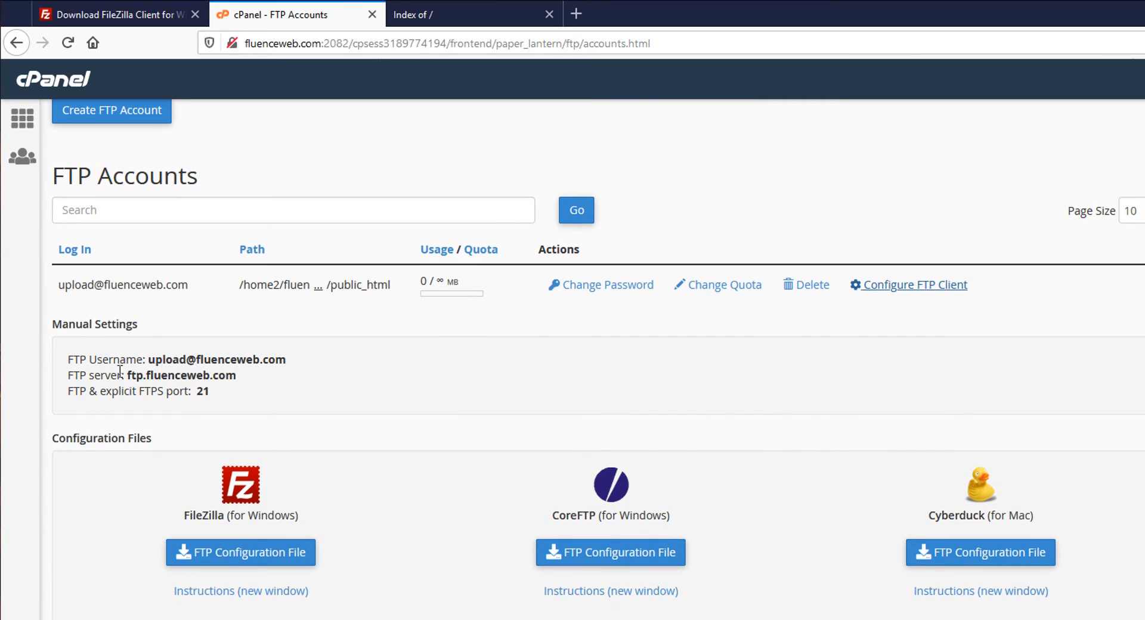
{"action": "left_click_drag", "start_coordinate": [301, 361], "coordinate": [143, 360]}
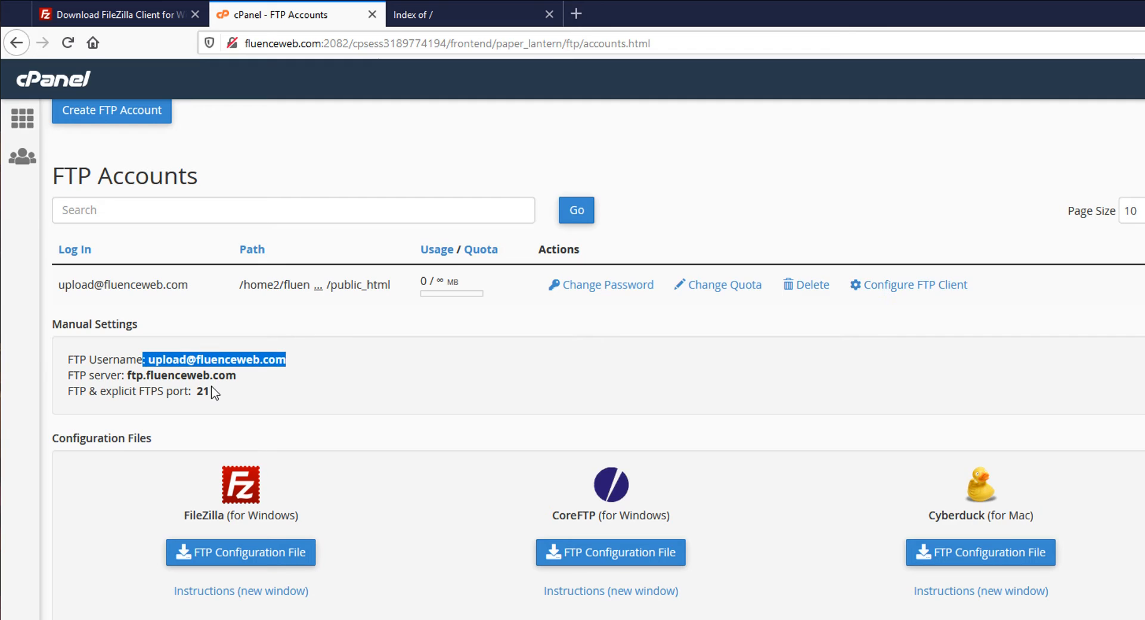
{"action": "left_click", "coordinate": [56, 376]}
{"action": "left_click_drag", "start_coordinate": [258, 377], "coordinate": [128, 377]}
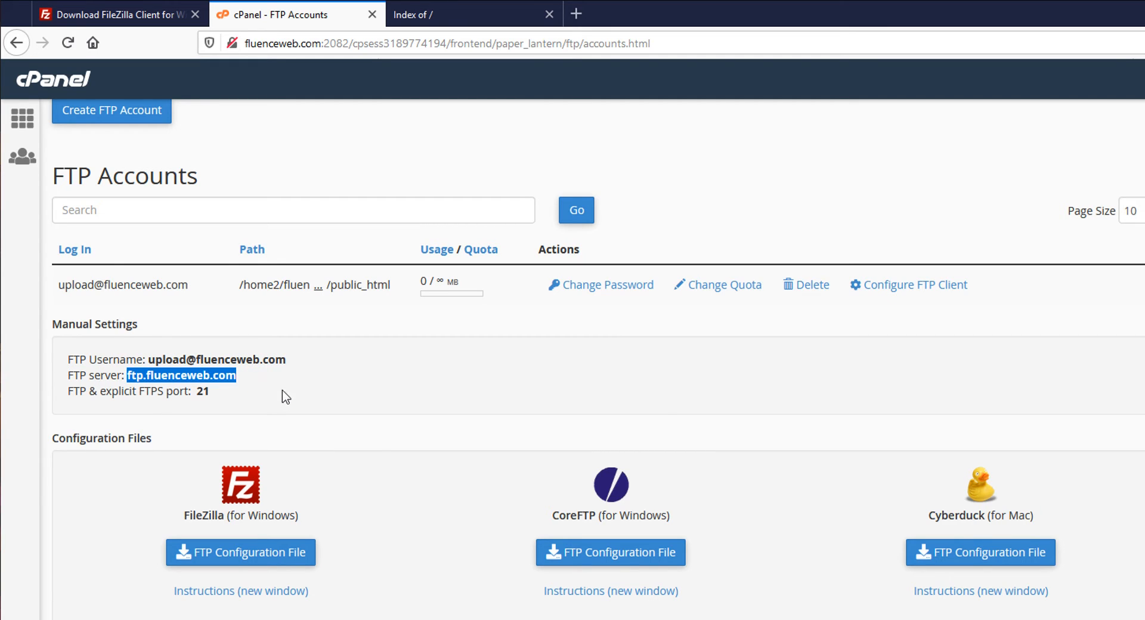
{"action": "double_click", "coordinate": [203, 392]}
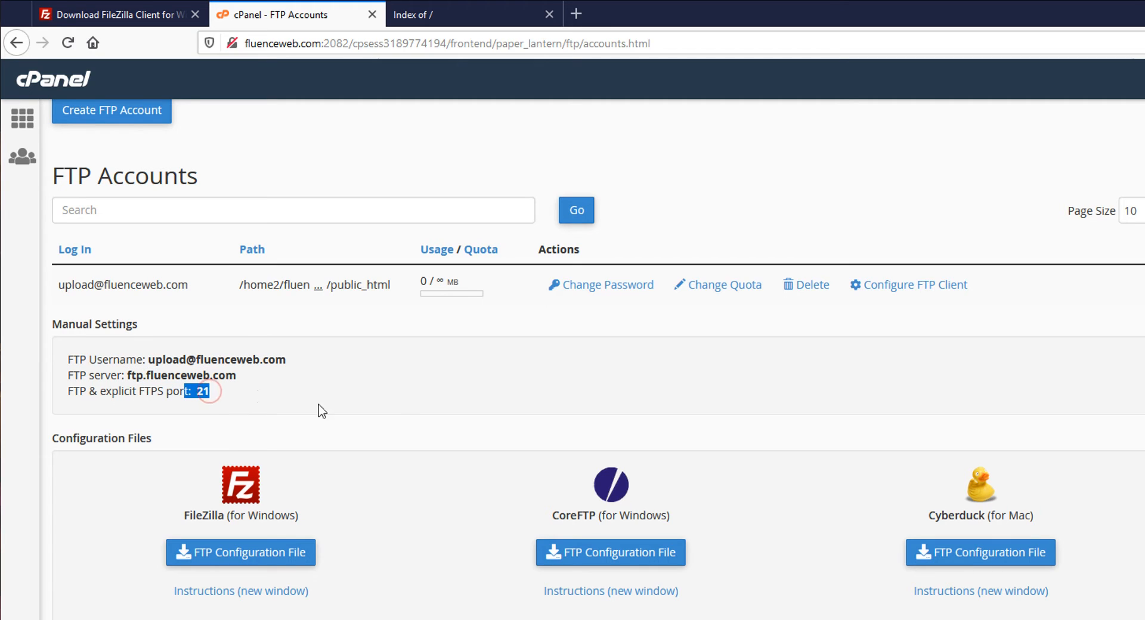
{"action": "left_click", "coordinate": [400, 411]}
{"action": "scroll", "coordinate": [780, 524], "scroll_direction": "up", "scroll_amount": 8}
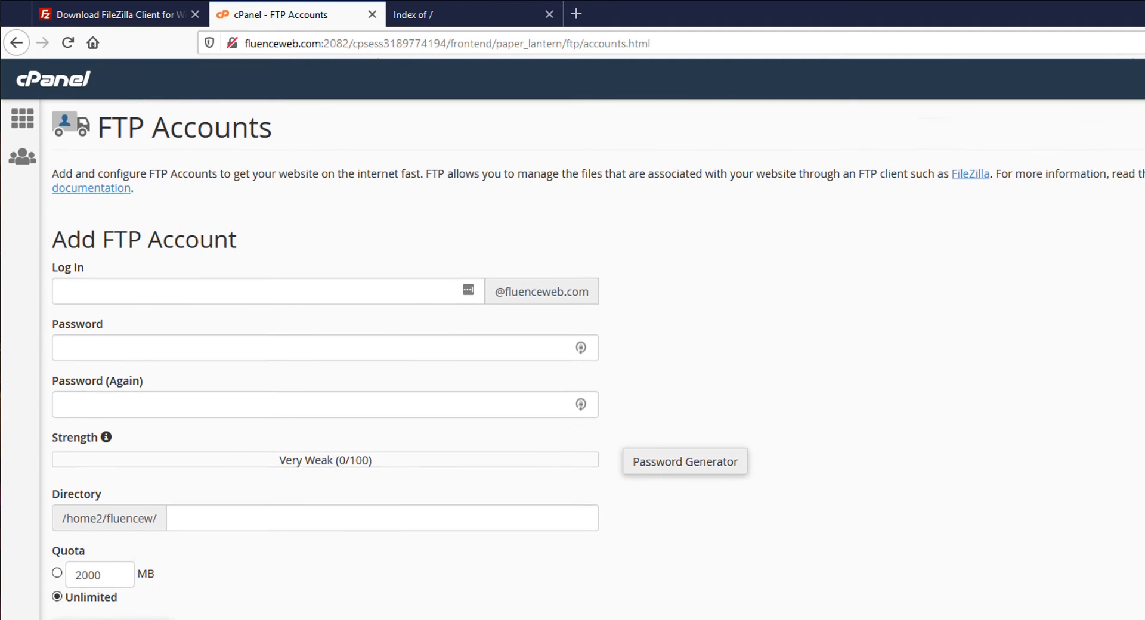
{"action": "scroll", "coordinate": [373, 531], "scroll_direction": "down", "scroll_amount": 2}
{"action": "scroll", "coordinate": [376, 527], "scroll_direction": "up", "scroll_amount": 3}
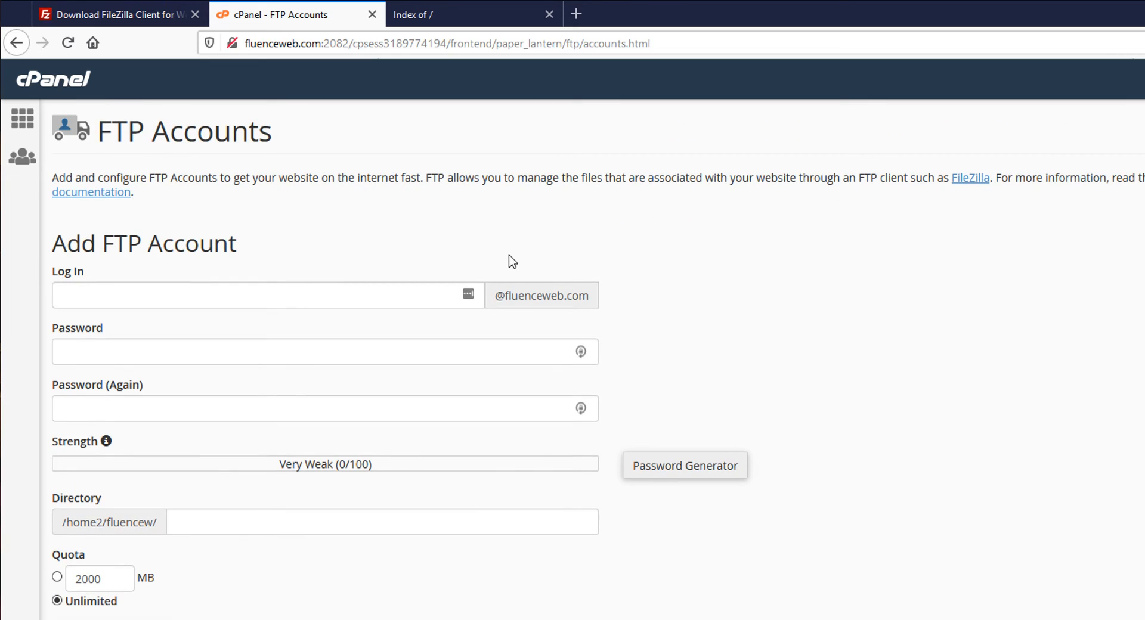
{"action": "scroll", "coordinate": [764, 325], "scroll_direction": "down", "scroll_amount": 12}
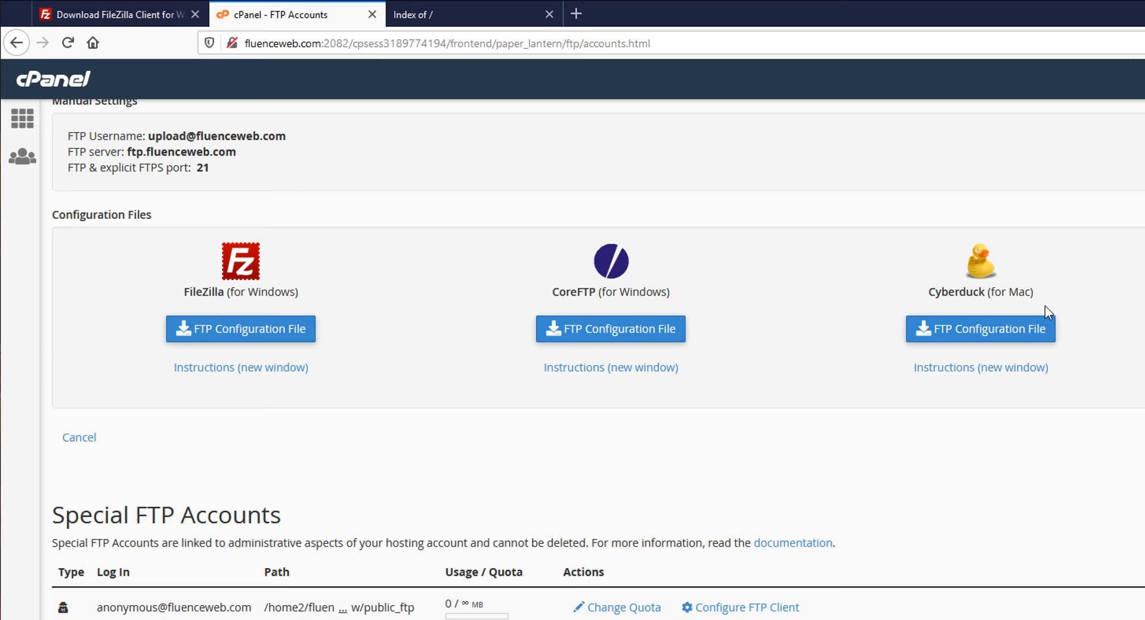
{"action": "scroll", "coordinate": [803, 409], "scroll_direction": "up", "scroll_amount": 5}
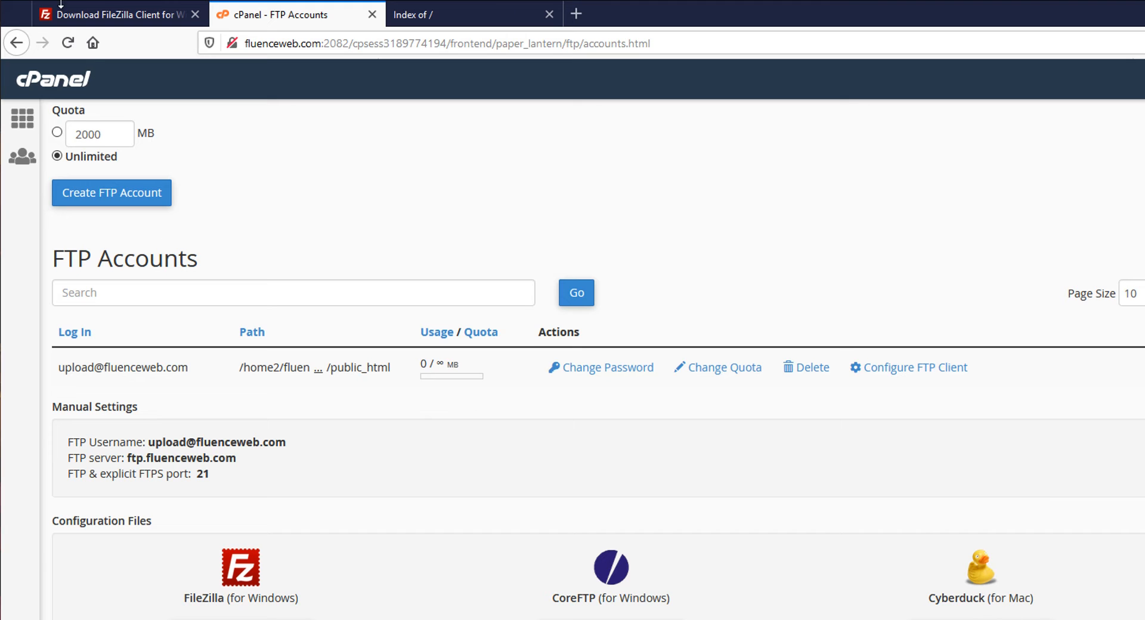
- Search Google for 'filezilla' and open the 'FileZilla - The free FTP solution' homepage
{"action": "left_click", "coordinate": [101, 15]}
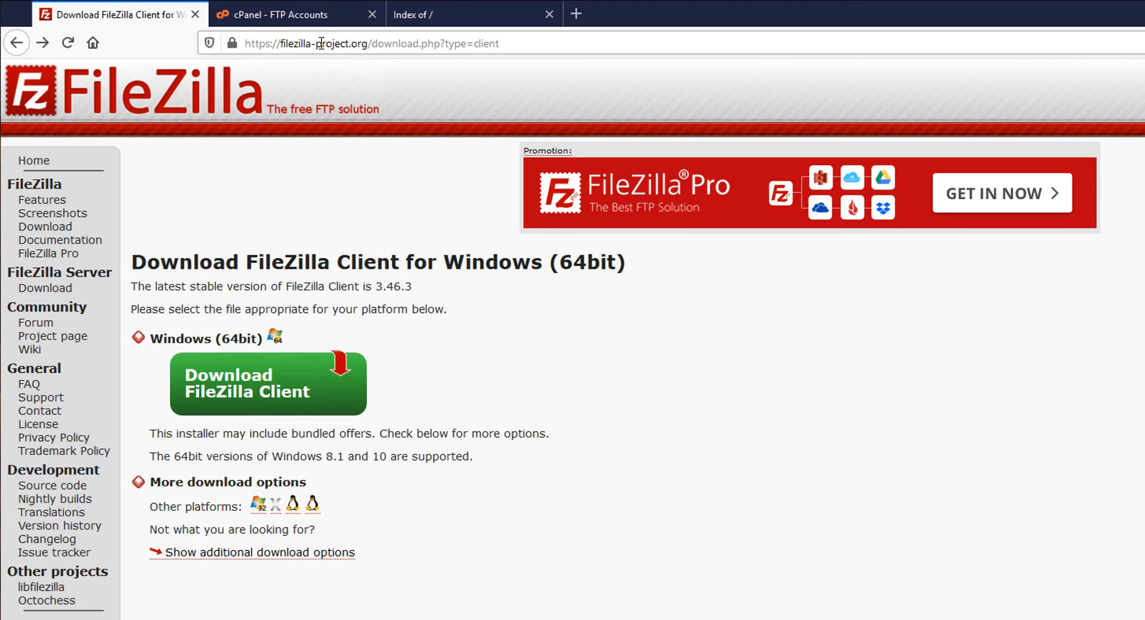
{"action": "left_click", "coordinate": [548, 43]}
{"action": "type", "text": "filezilla"}
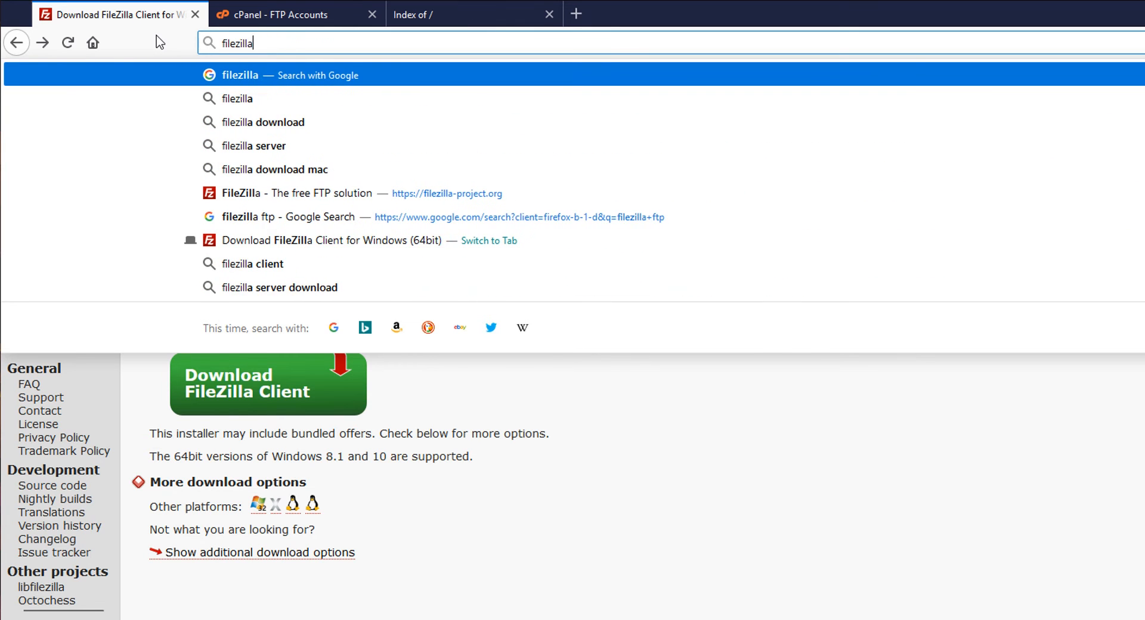
{"action": "key", "text": "Return"}
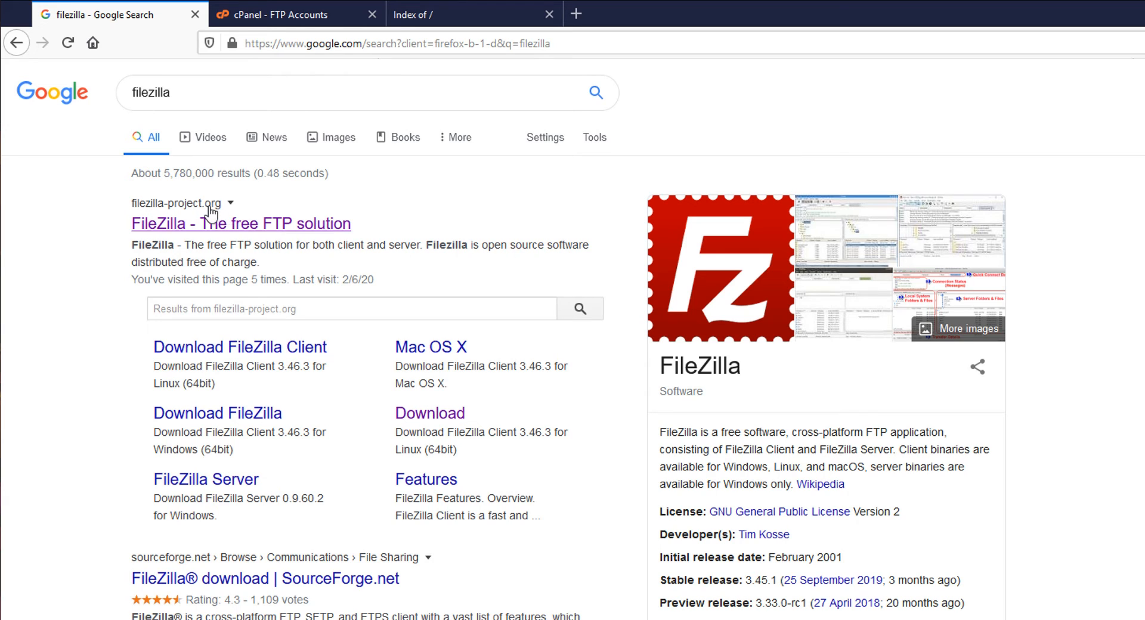
{"action": "left_click", "coordinate": [187, 223]}
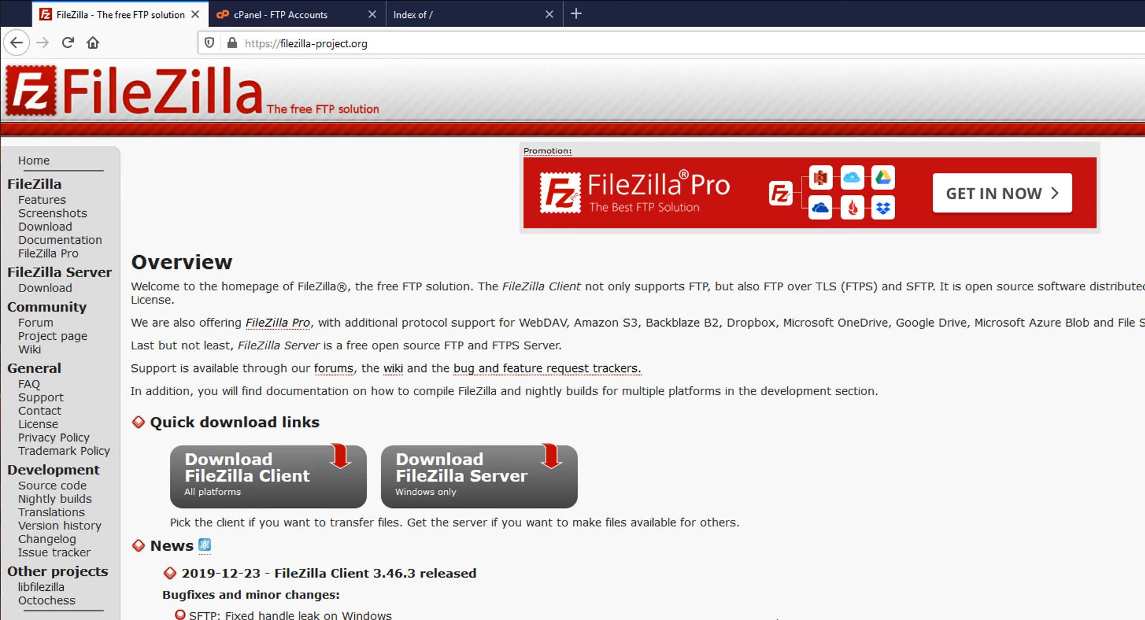
- Download the standard FileZilla Client 3.46.3 for Windows 64-bit and close the save and thank-you prompts
{"action": "left_click", "coordinate": [235, 489]}
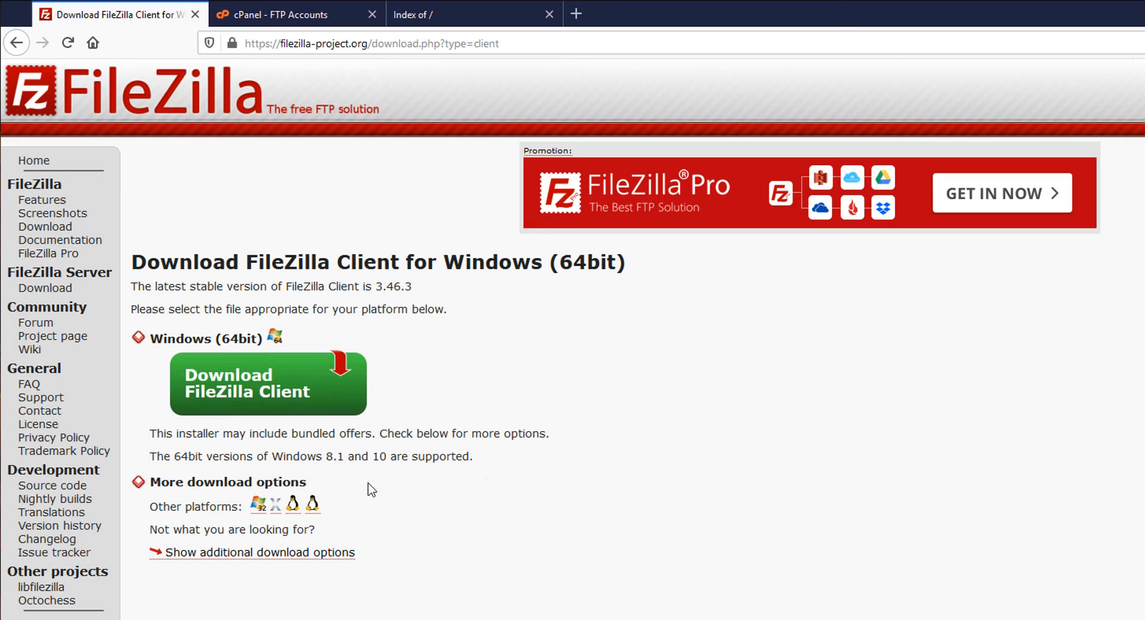
{"action": "left_click", "coordinate": [217, 398]}
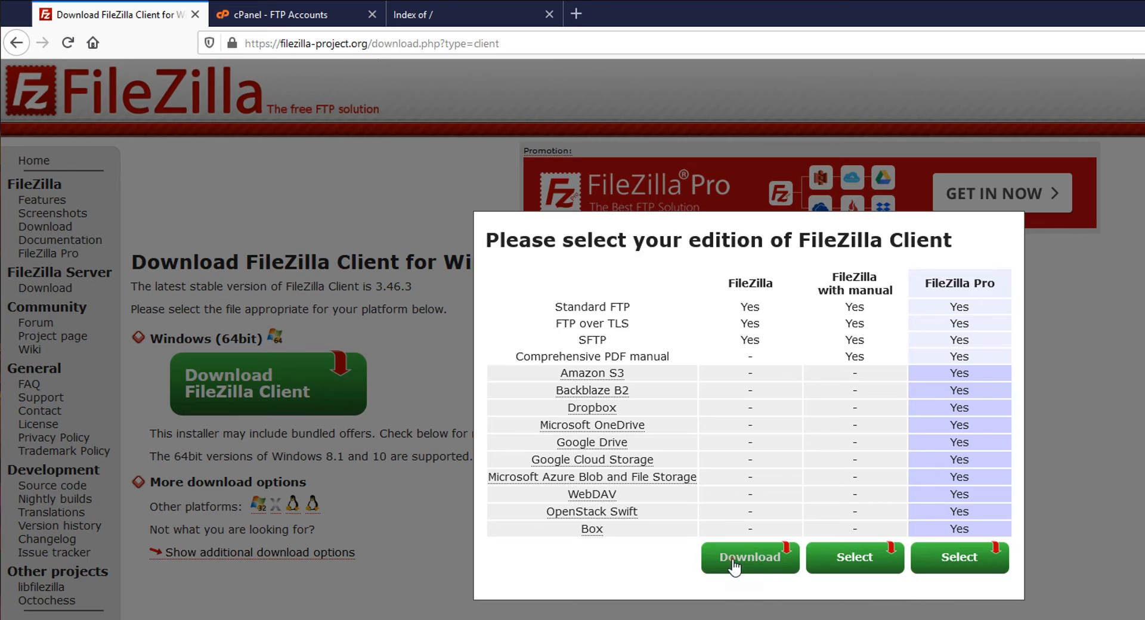
{"action": "left_click", "coordinate": [735, 564]}
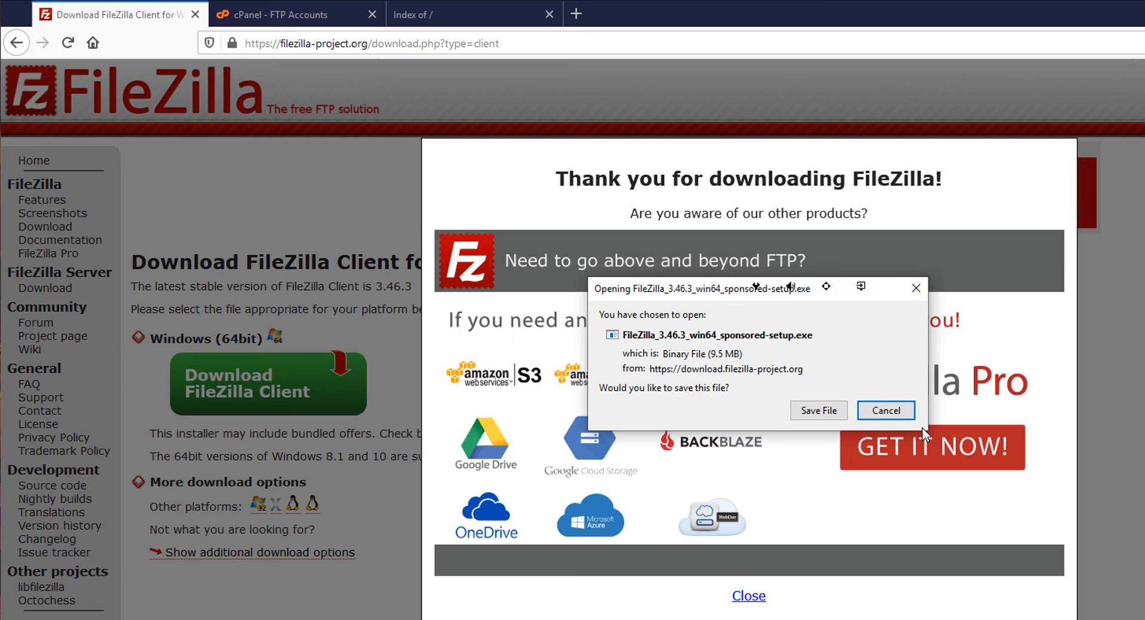
{"action": "left_click", "coordinate": [916, 288]}
{"action": "left_click", "coordinate": [1138, 467]}
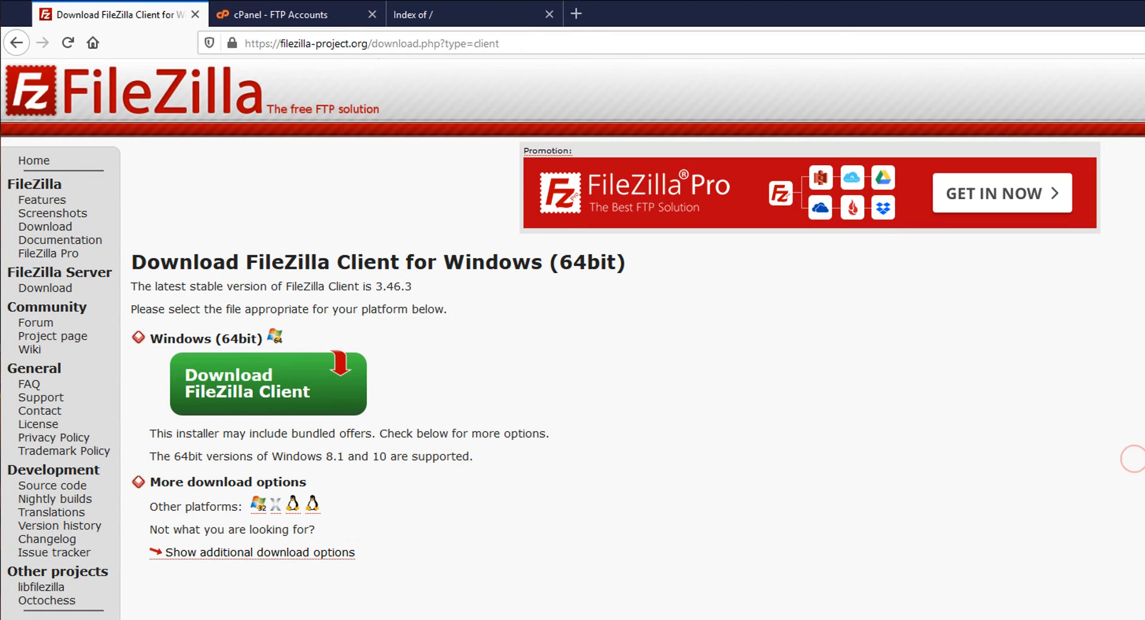
- Launch FileZilla from the Start menu and expand This PC to show drives C:, D: and E:
{"action": "type", "text": "f"}
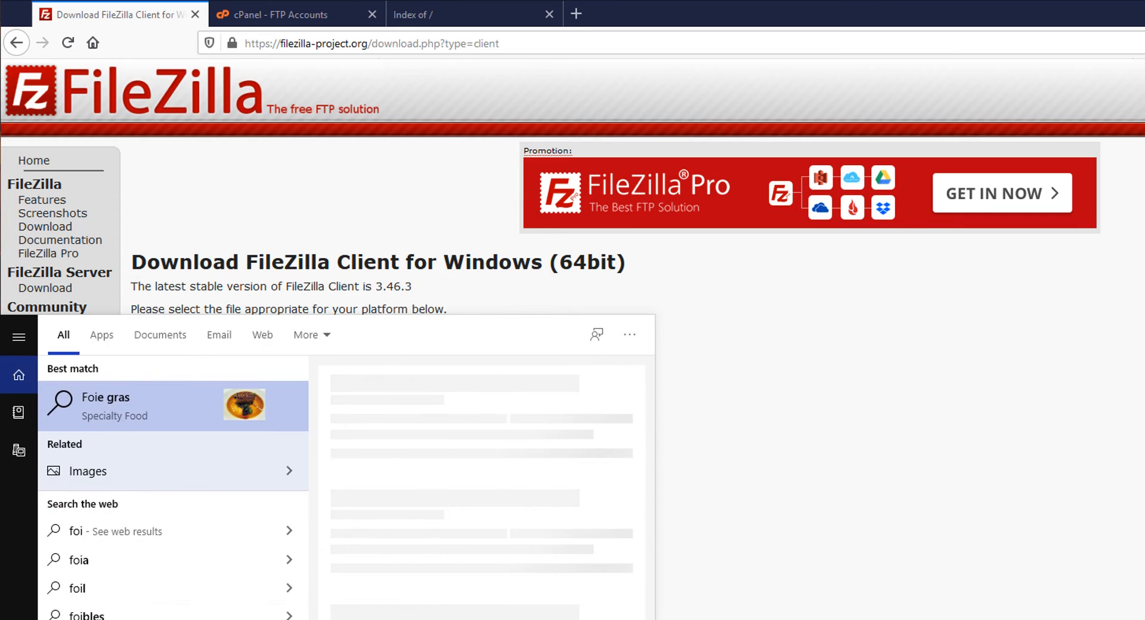
{"action": "type", "text": "il"}
{"action": "key", "text": "Return"}
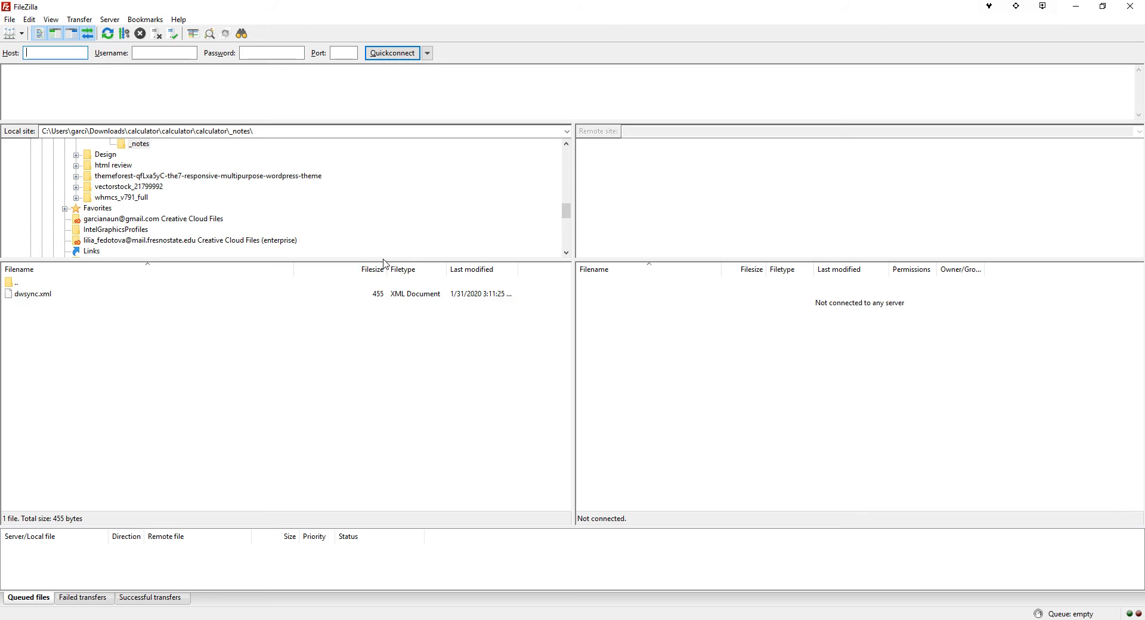
{"action": "left_click_drag", "start_coordinate": [383, 263], "coordinate": [381, 303]}
{"action": "scroll", "coordinate": [370, 273], "scroll_direction": "up", "scroll_amount": 10}
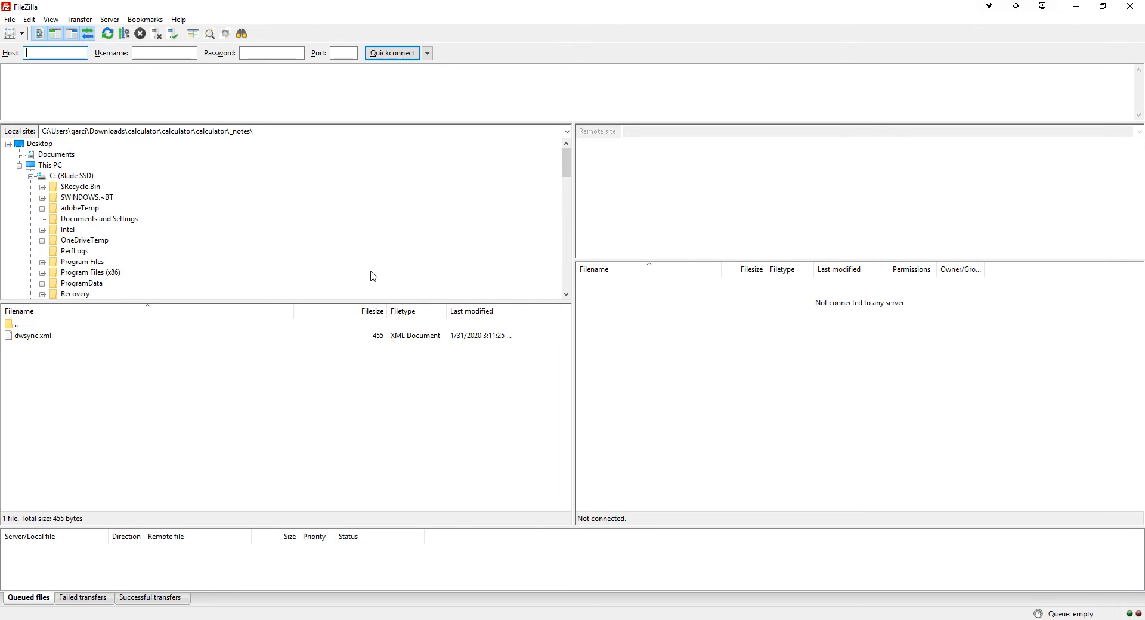
{"action": "left_click", "coordinate": [19, 165]}
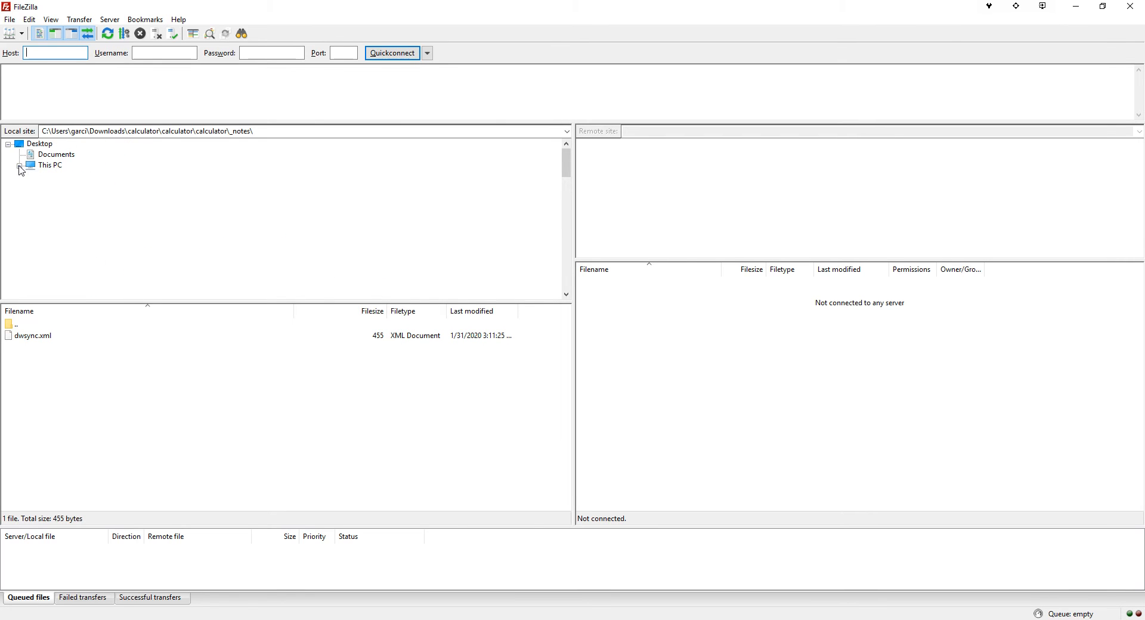
{"action": "left_click", "coordinate": [20, 165]}
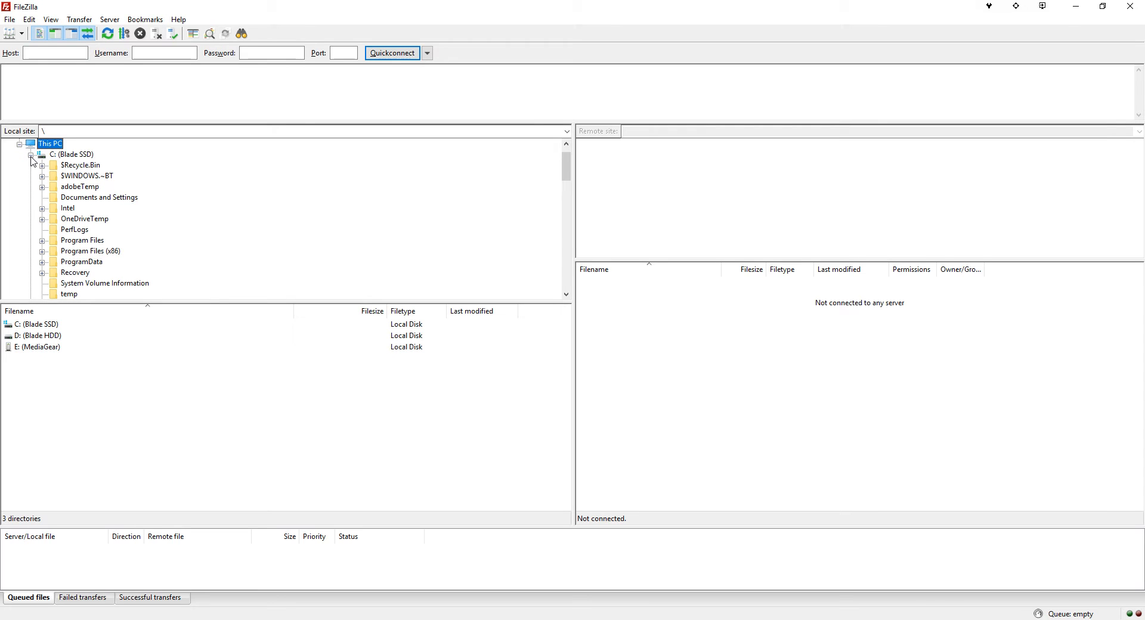
- Check the empty Quickconnect host, username, password and port fields, ending on Host
{"action": "left_click", "coordinate": [35, 52]}
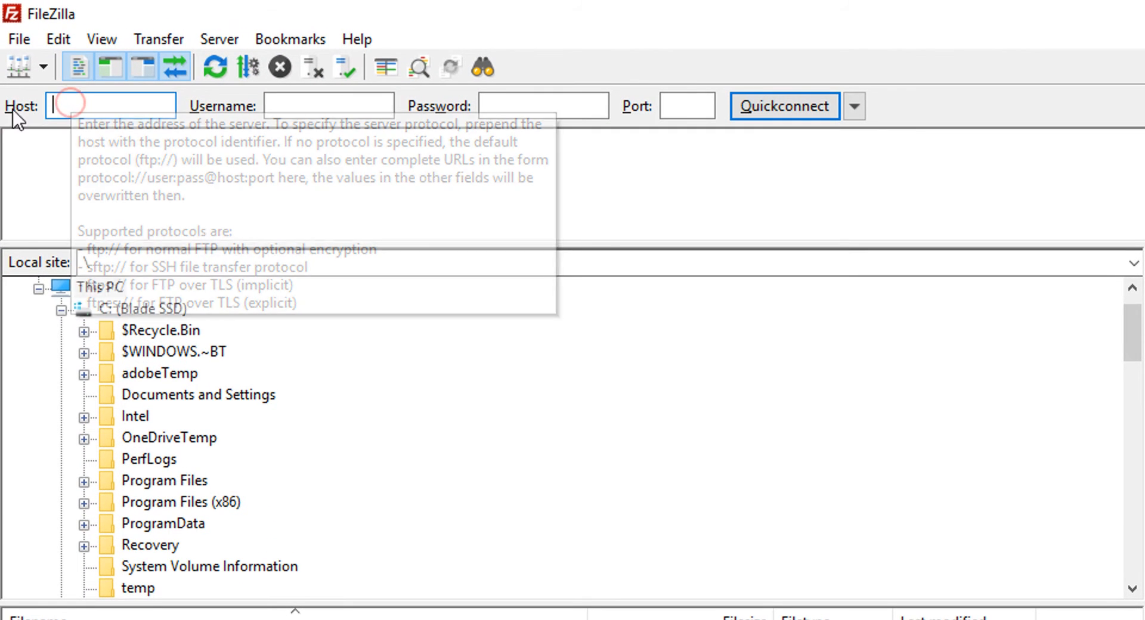
{"action": "left_click", "coordinate": [273, 105]}
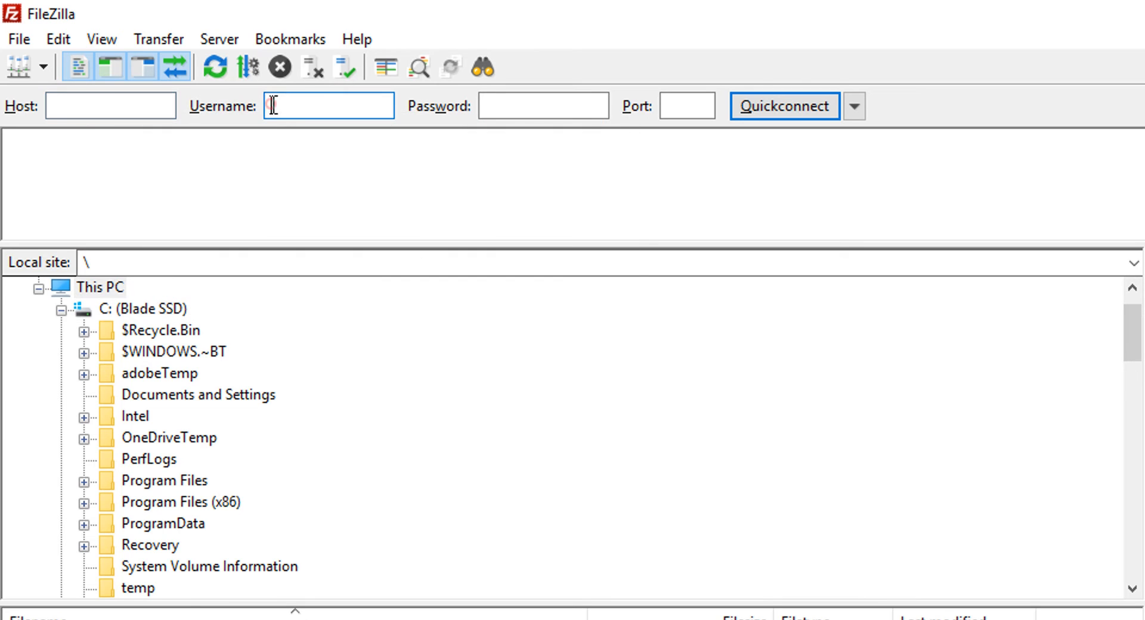
{"action": "left_click", "coordinate": [507, 105]}
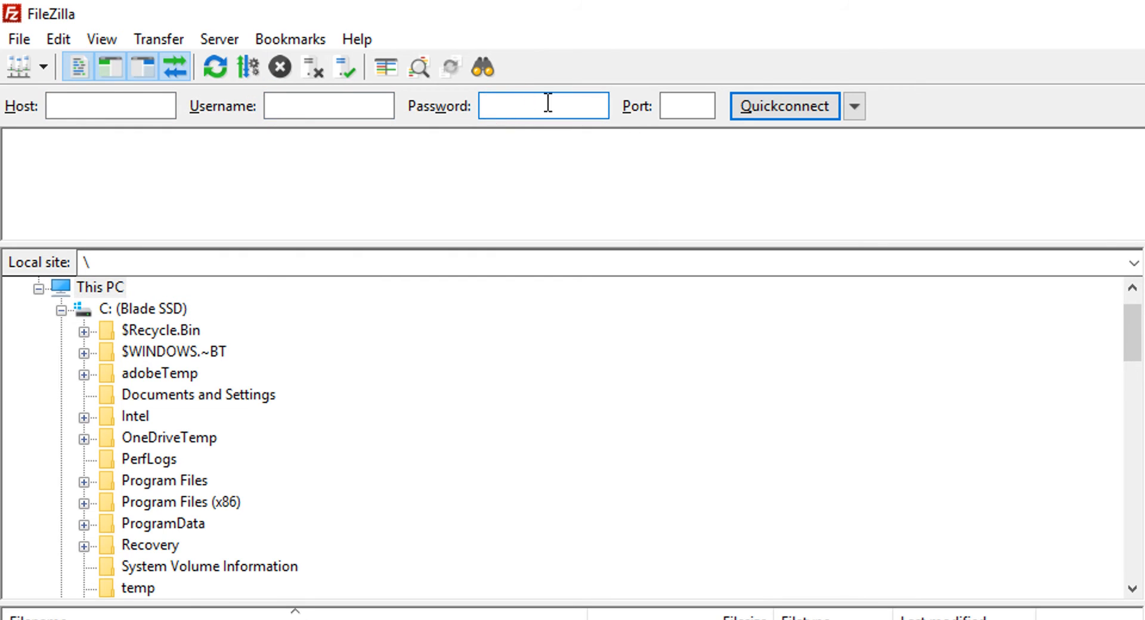
{"action": "left_click", "coordinate": [695, 105]}
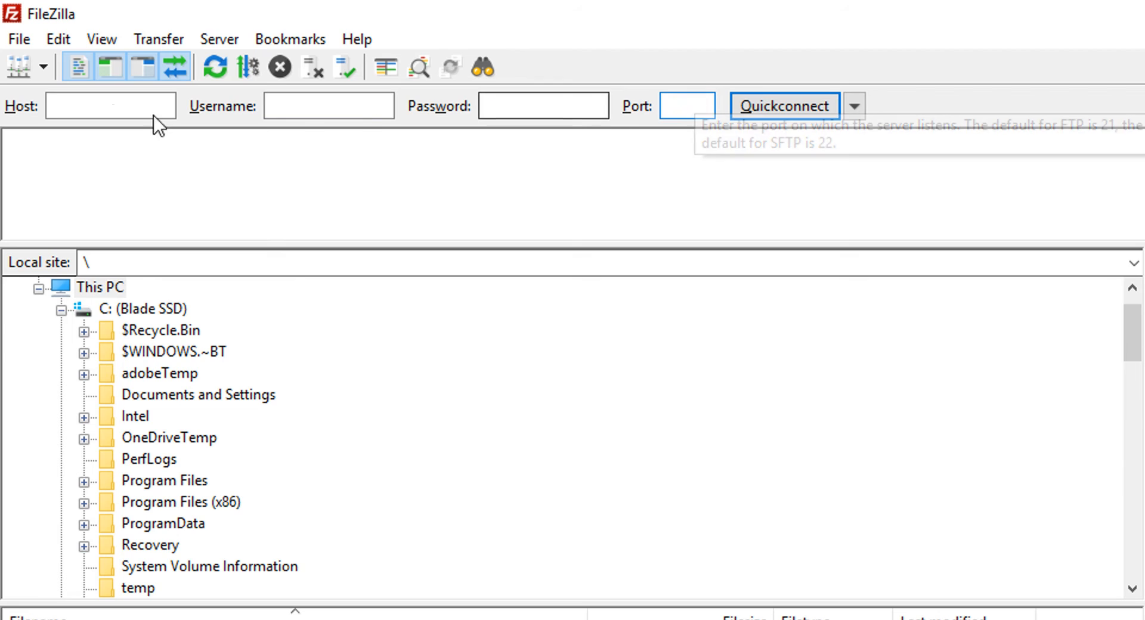
{"action": "left_click", "coordinate": [91, 105]}
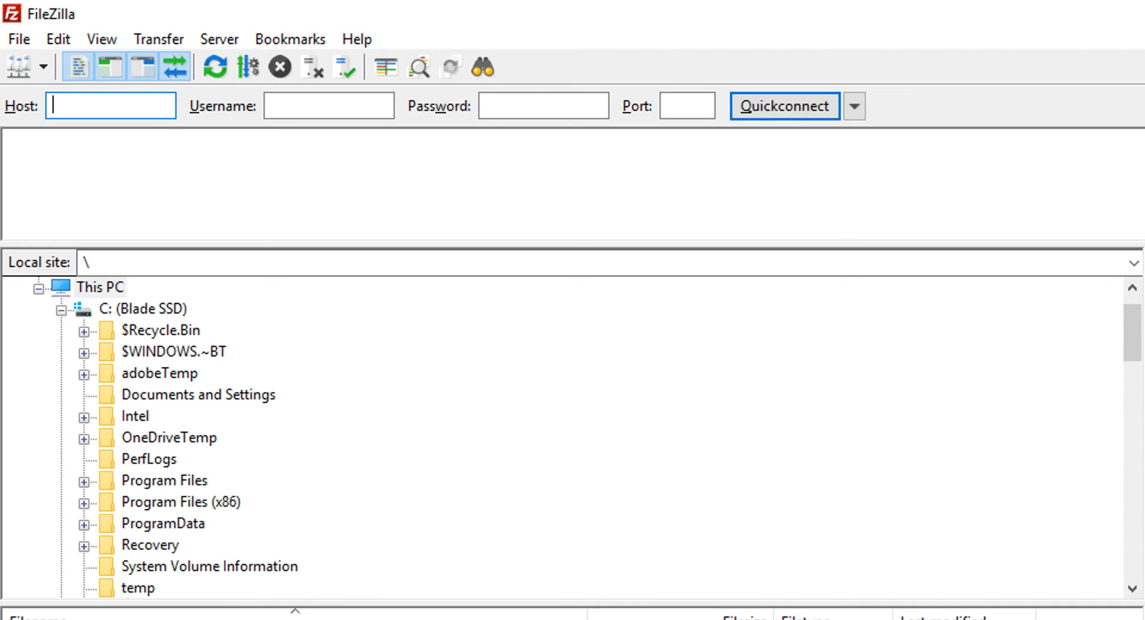
- Enter host ftp.fluenceweb.com and the upload account's username, then return to the cPanel FTP Accounts tab
{"action": "type", "text": "ftp"}
{"action": "type", "text": ".flucen"}
{"action": "key", "text": "BackSpace"}
{"action": "key", "text": "BackSpace"}
{"action": "key", "text": "BackSpace"}
{"action": "type", "text": "enceweb.com"}
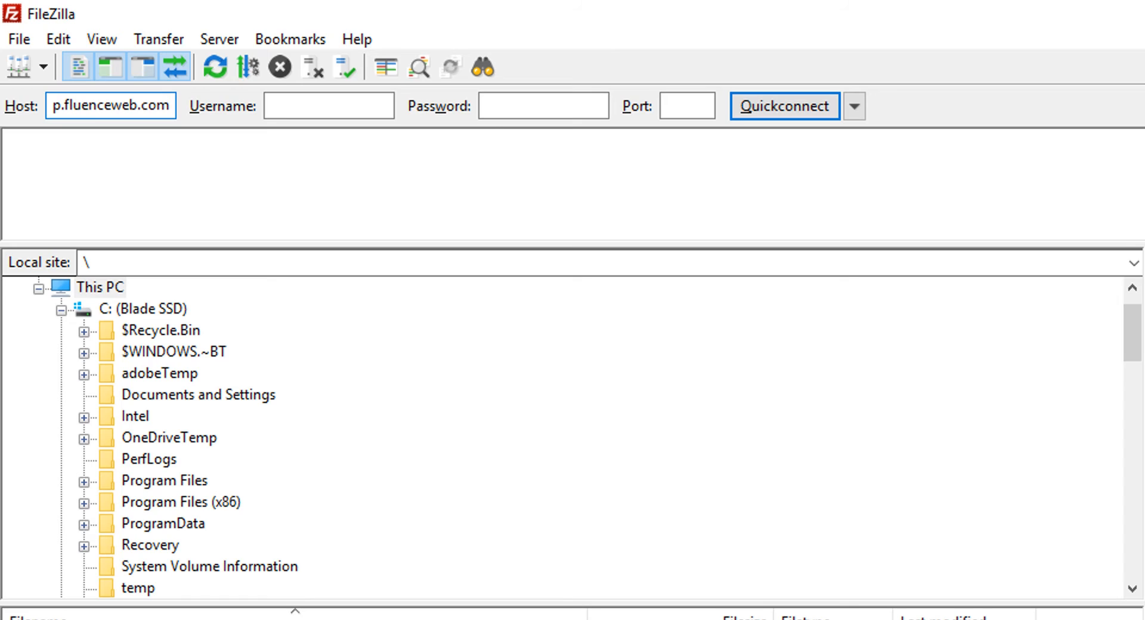
{"action": "key", "text": "Tab"}
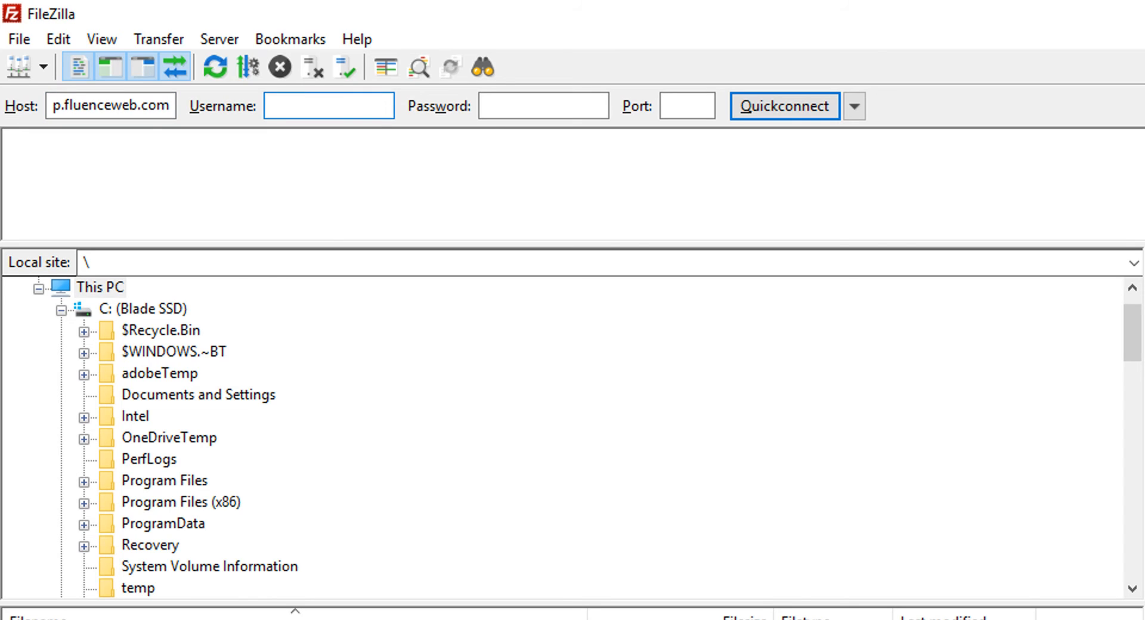
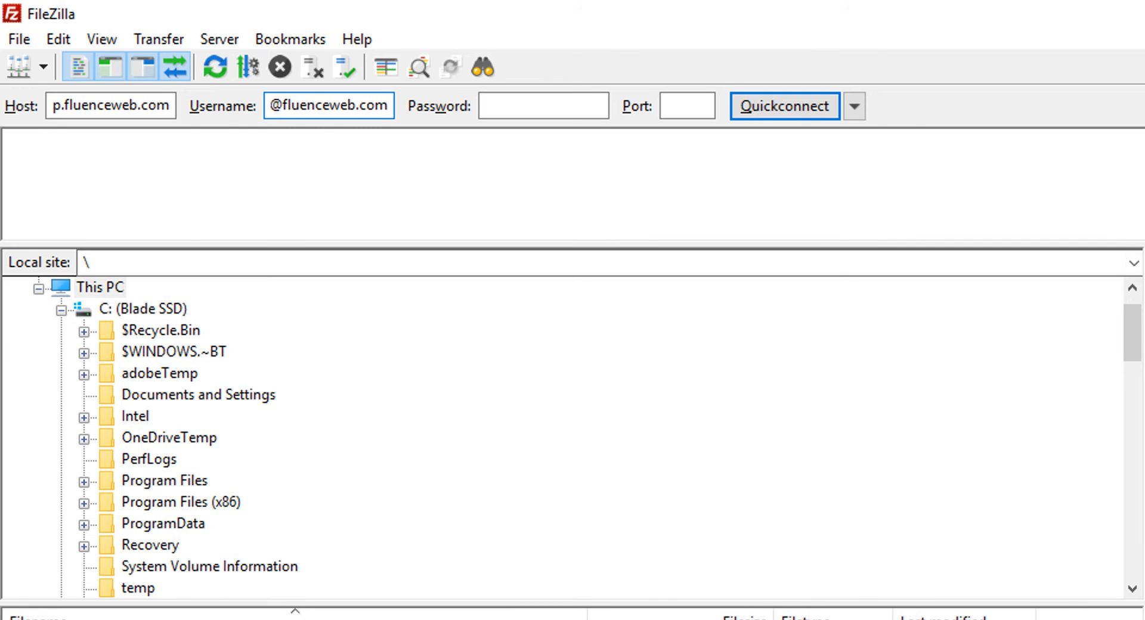
{"action": "key", "text": "alt+Tab"}
{"action": "left_click", "coordinate": [445, 30]}
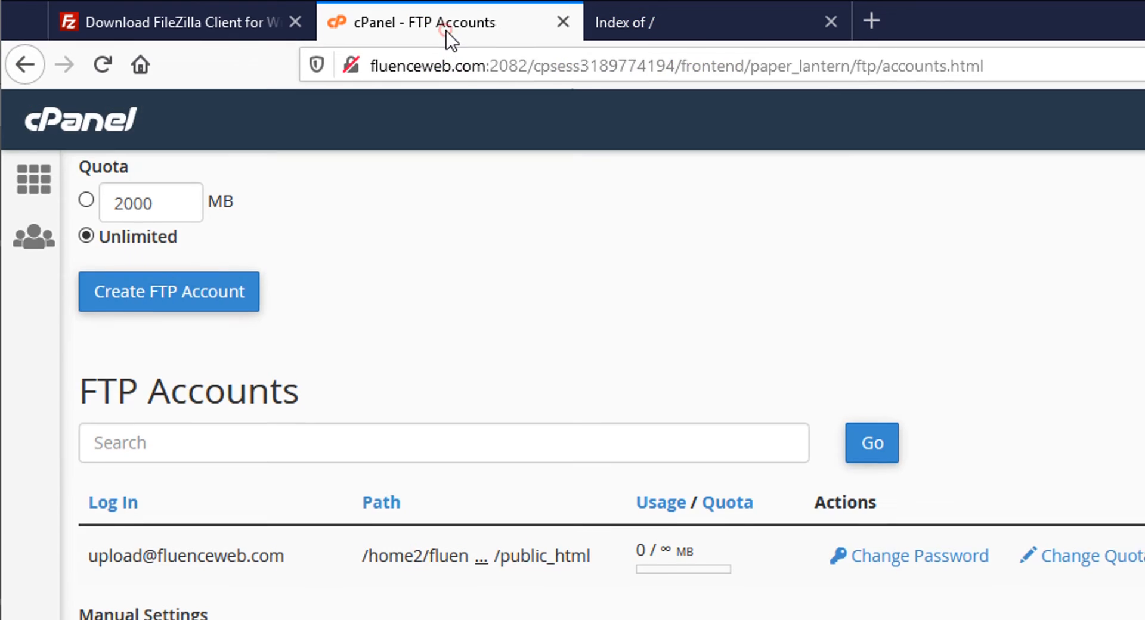
- Select the upload account's login name and its Manual Settings server details on the FTP Accounts page
{"action": "scroll", "coordinate": [397, 481], "scroll_direction": "up", "scroll_amount": 10}
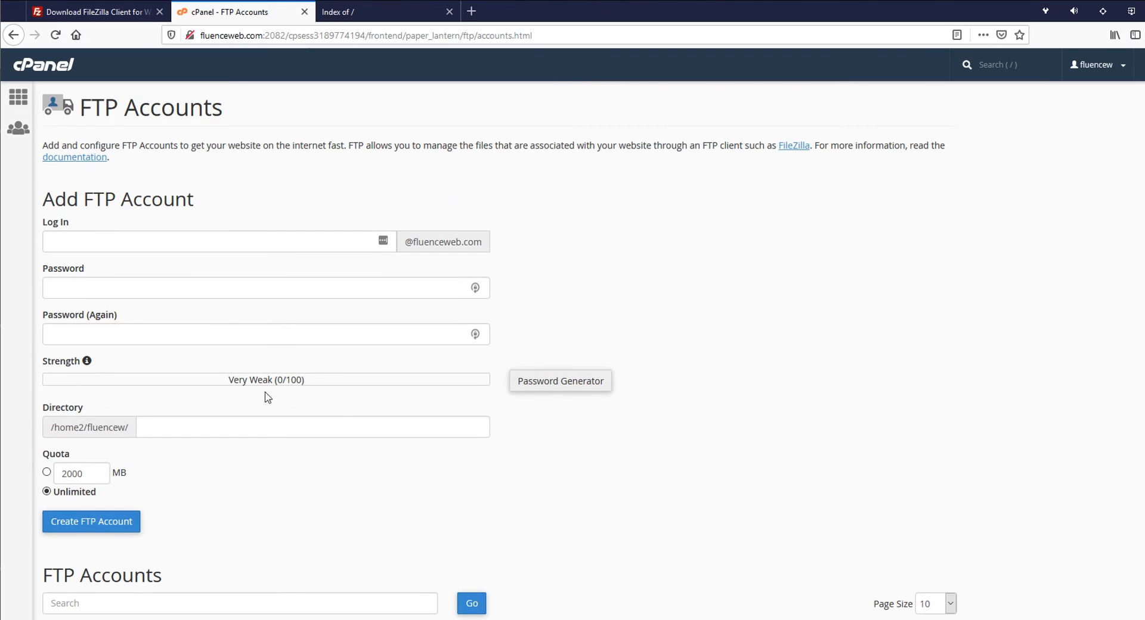
{"action": "scroll", "coordinate": [537, 447], "scroll_direction": "down", "scroll_amount": 5}
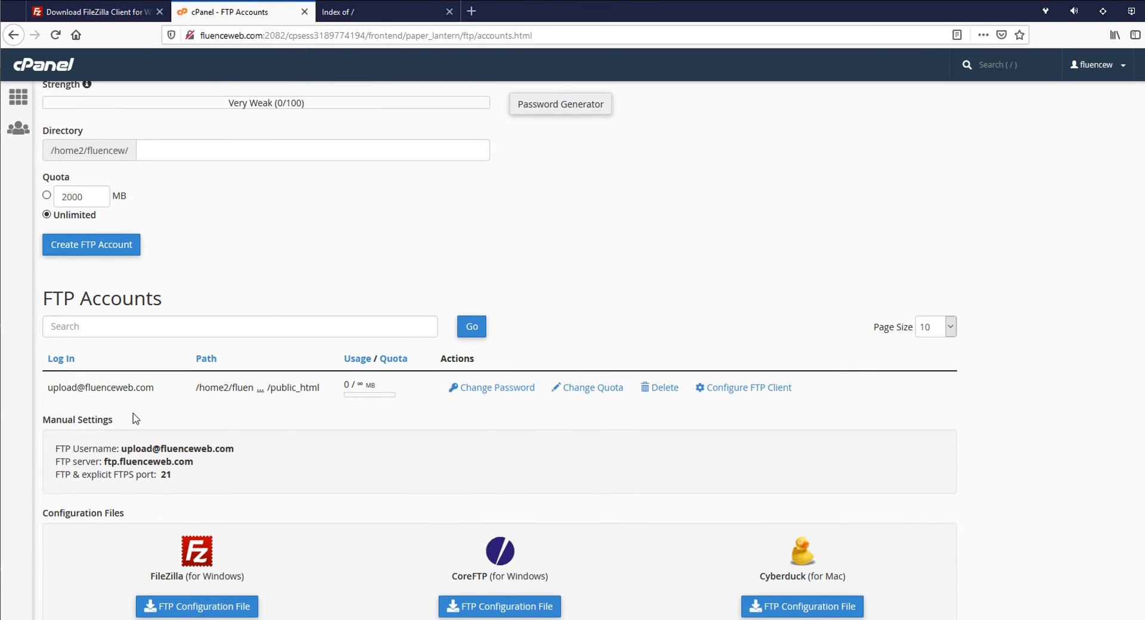
{"action": "scroll", "coordinate": [96, 322], "scroll_direction": "up", "scroll_amount": 4}
{"action": "scroll", "coordinate": [169, 365], "scroll_direction": "down", "scroll_amount": 3}
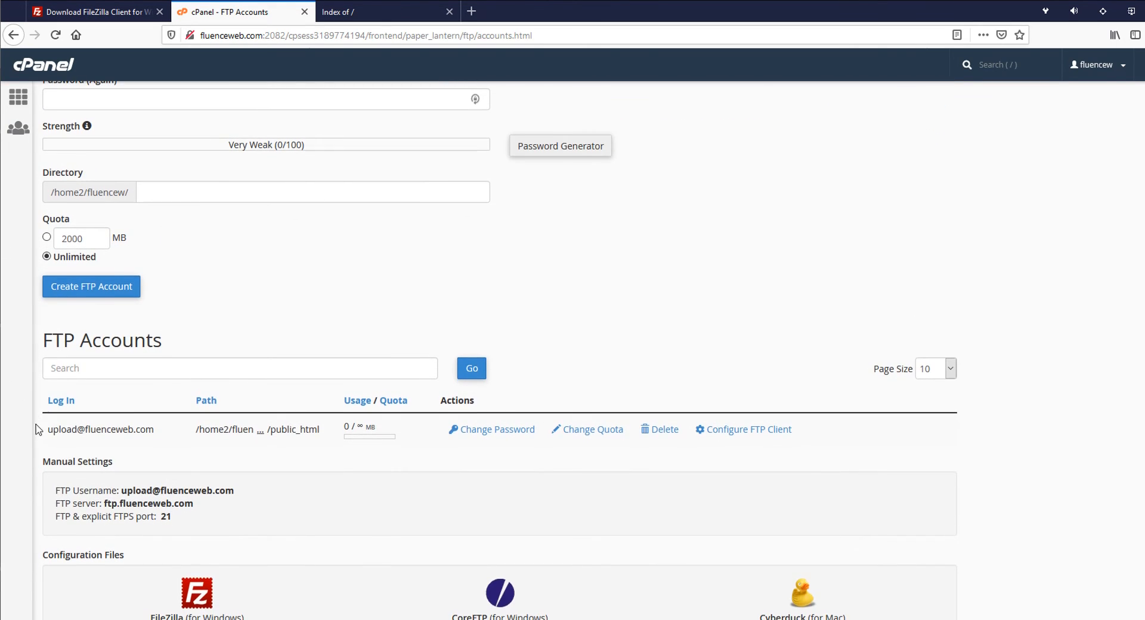
{"action": "left_click_drag", "start_coordinate": [47, 426], "coordinate": [164, 434]}
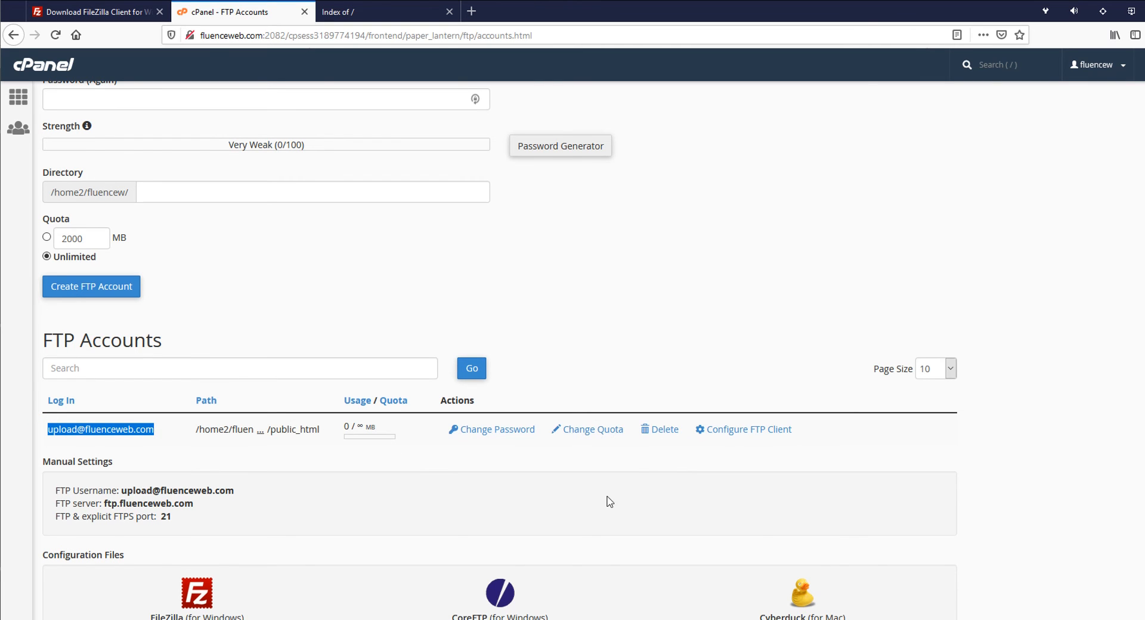
{"action": "scroll", "coordinate": [317, 492], "scroll_direction": "down", "scroll_amount": 2}
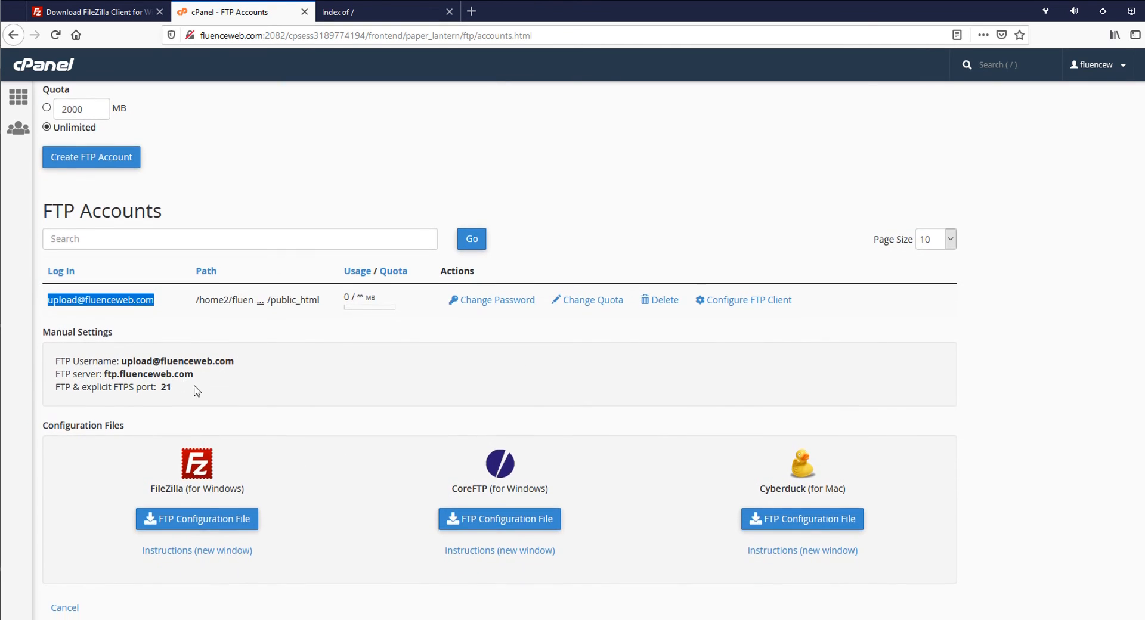
{"action": "left_click", "coordinate": [207, 386]}
{"action": "triple_click", "coordinate": [207, 387]}
{"action": "left_click", "coordinate": [234, 391]}
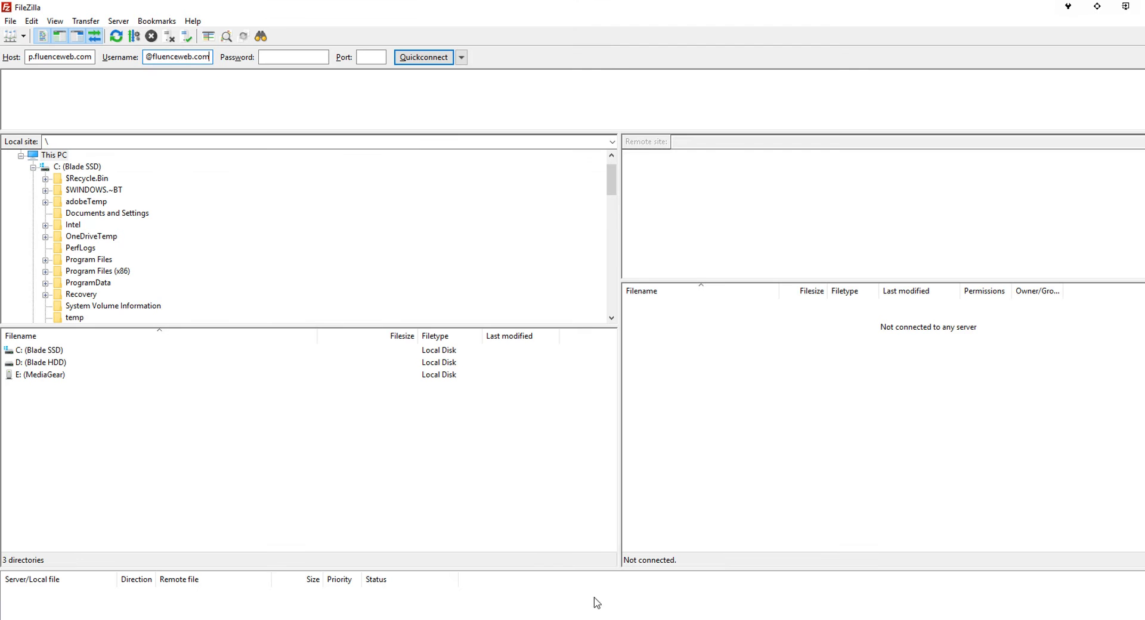
- Enter the password, Quickconnect to ftp.fluenceweb.com, and always trust the server's certificate
{"action": "left_click", "coordinate": [277, 57]}
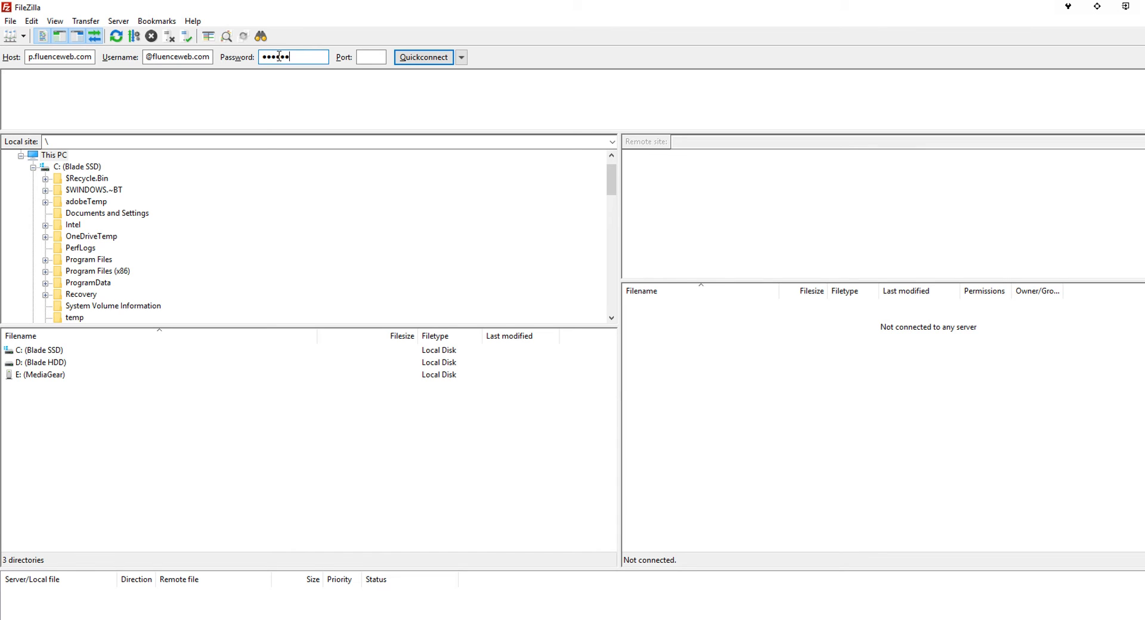
{"action": "key", "text": "Tab"}
{"action": "left_click", "coordinate": [426, 57]}
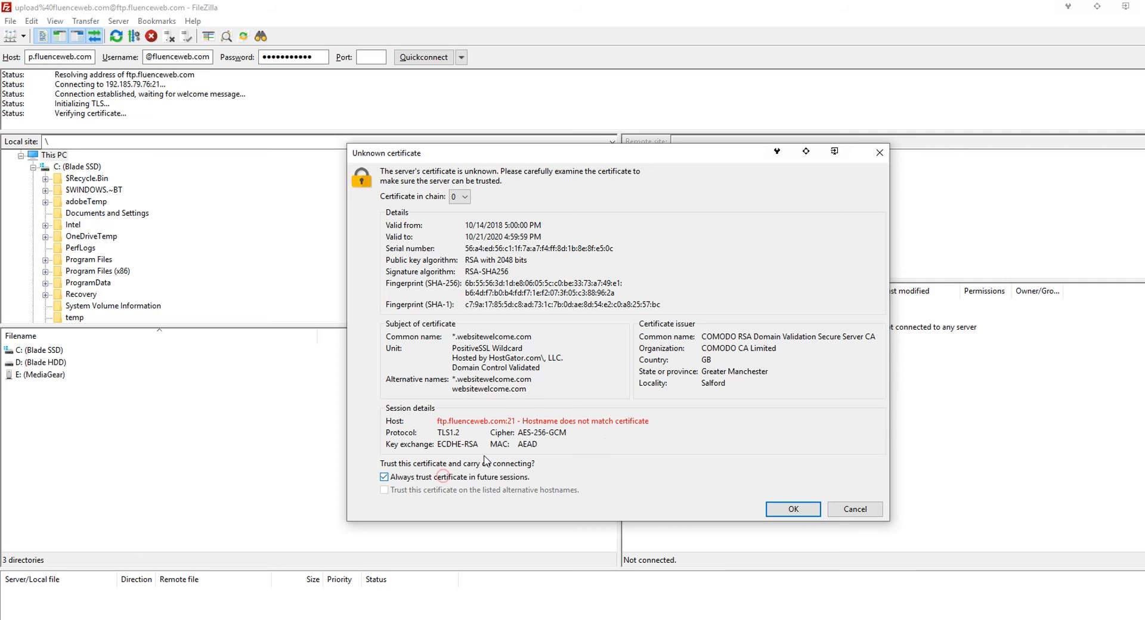
{"action": "left_click", "coordinate": [440, 476]}
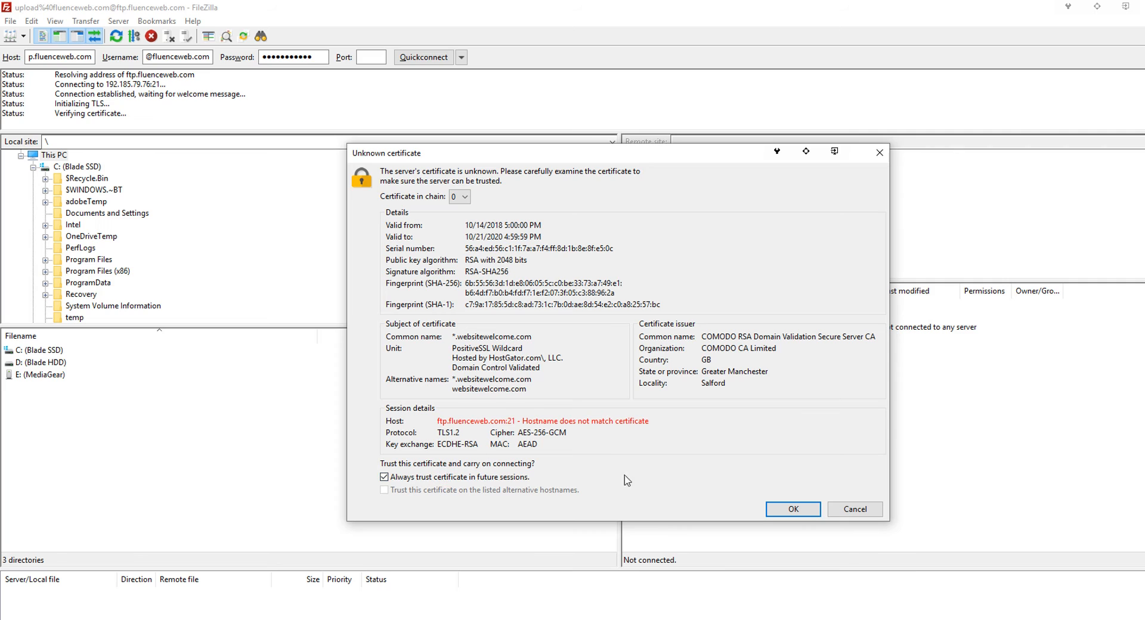
{"action": "left_click", "coordinate": [775, 512]}
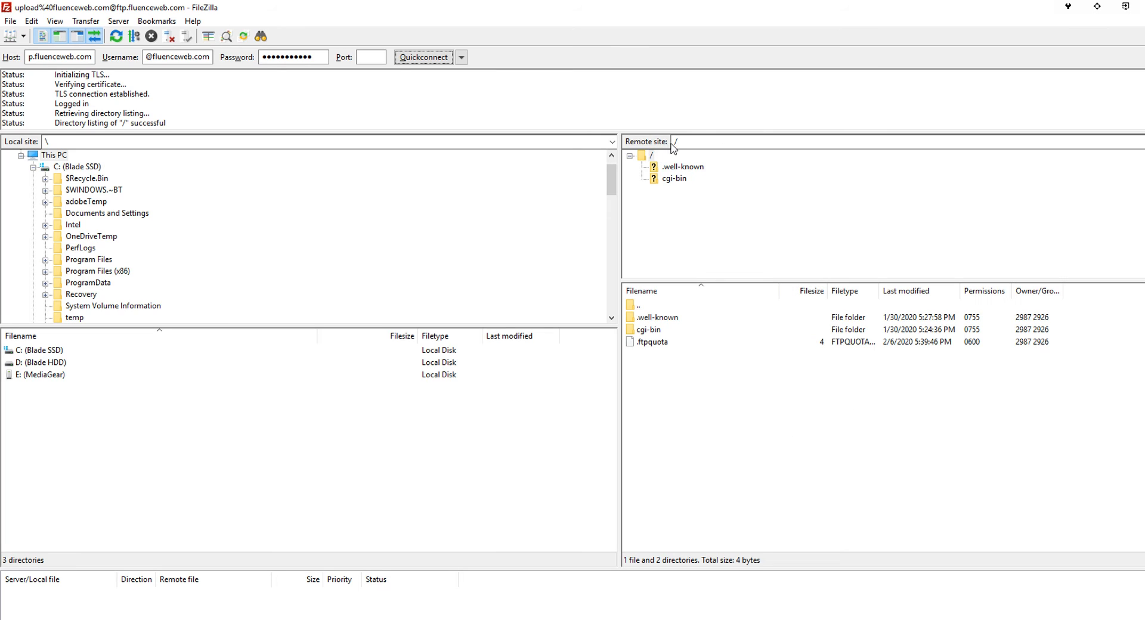
- View the live fluenceweb.com 'Index of /' listing, which shows only cgi-bin/, then return to FileZilla
{"action": "left_click", "coordinate": [652, 140]}
{"action": "left_click", "coordinate": [424, 619]}
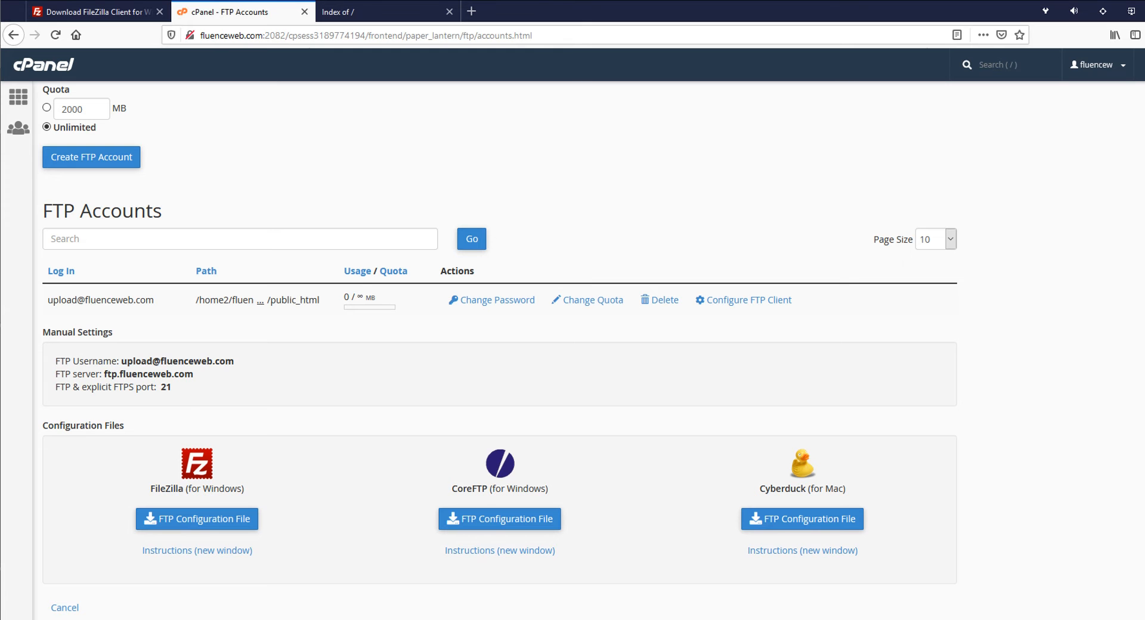
{"action": "left_click", "coordinate": [383, 7]}
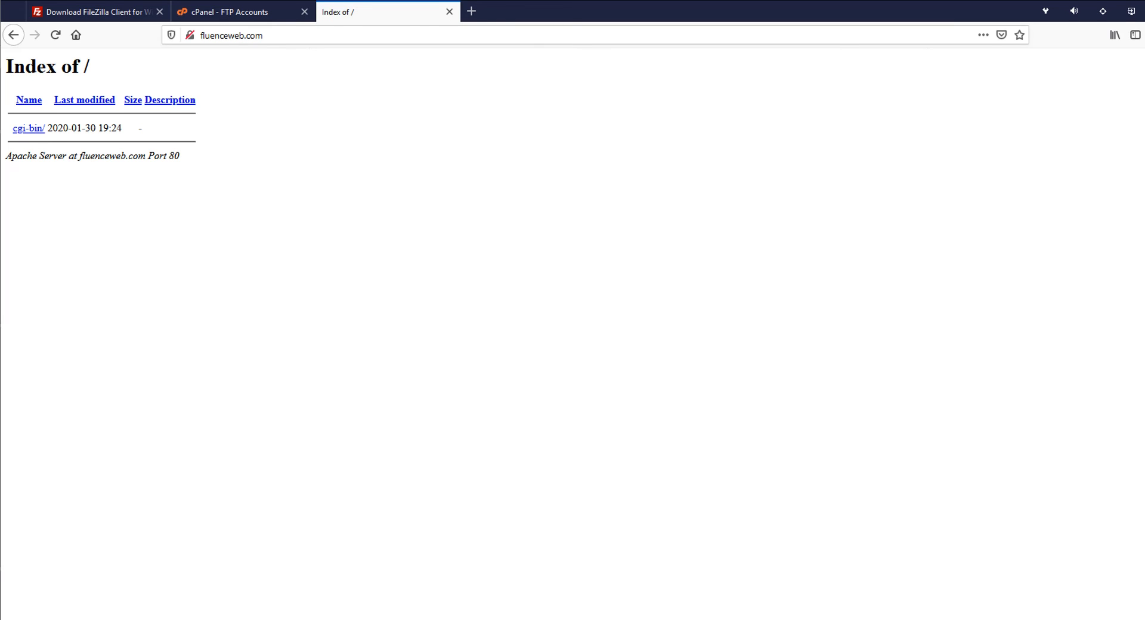
{"action": "left_click", "coordinate": [633, 394]}
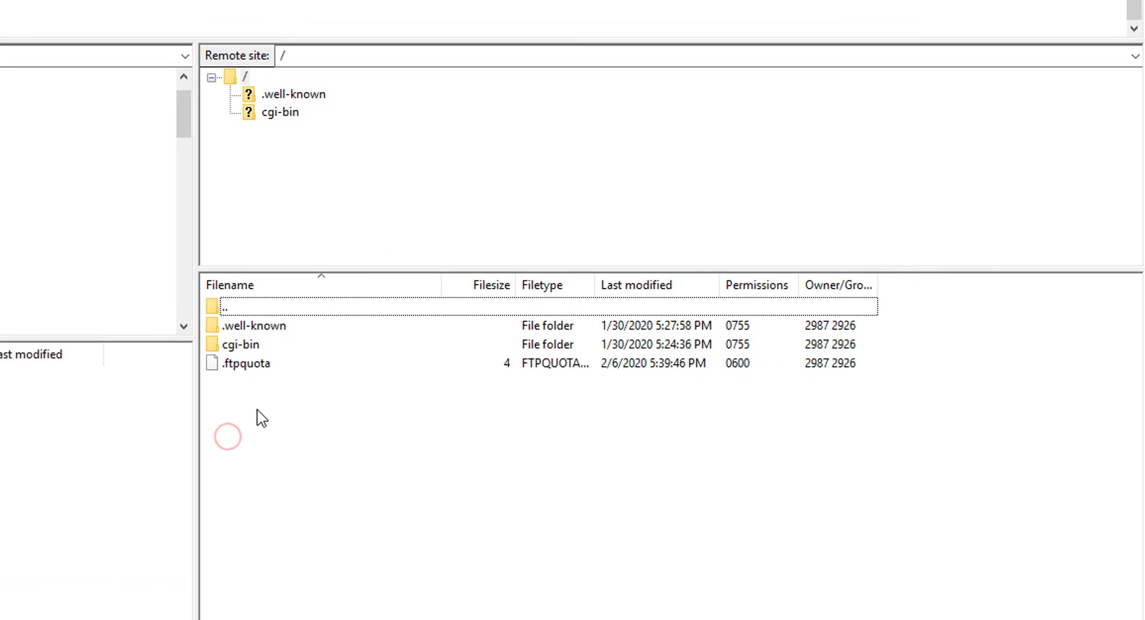
- Create a remote directory named 'review' in the server root and select it
{"action": "right_click", "coordinate": [257, 411]}
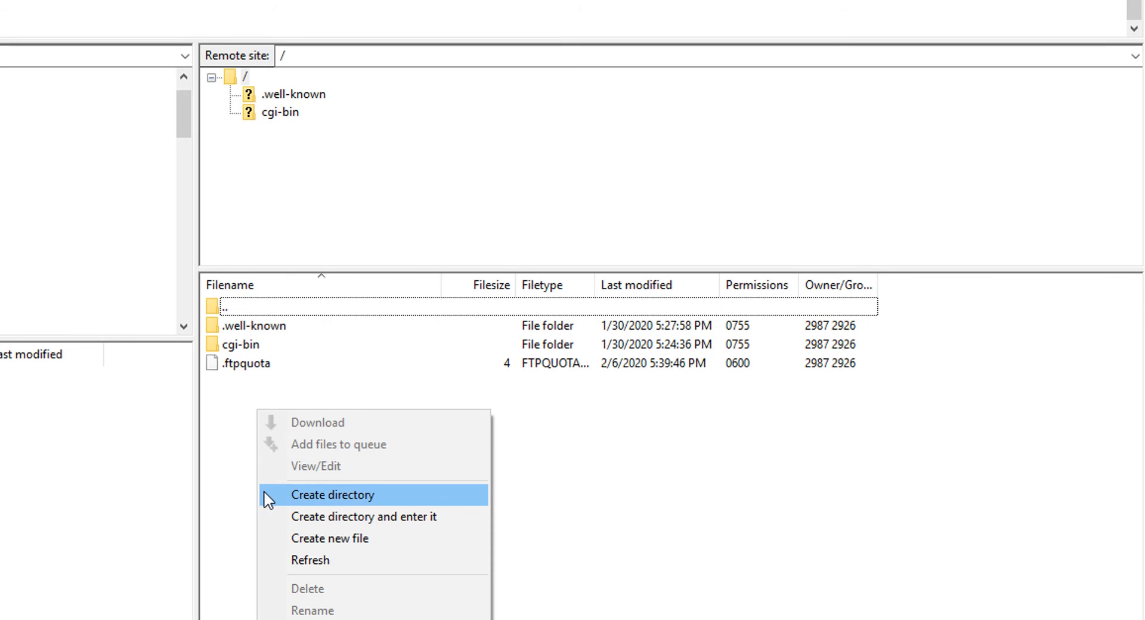
{"action": "left_click", "coordinate": [296, 496]}
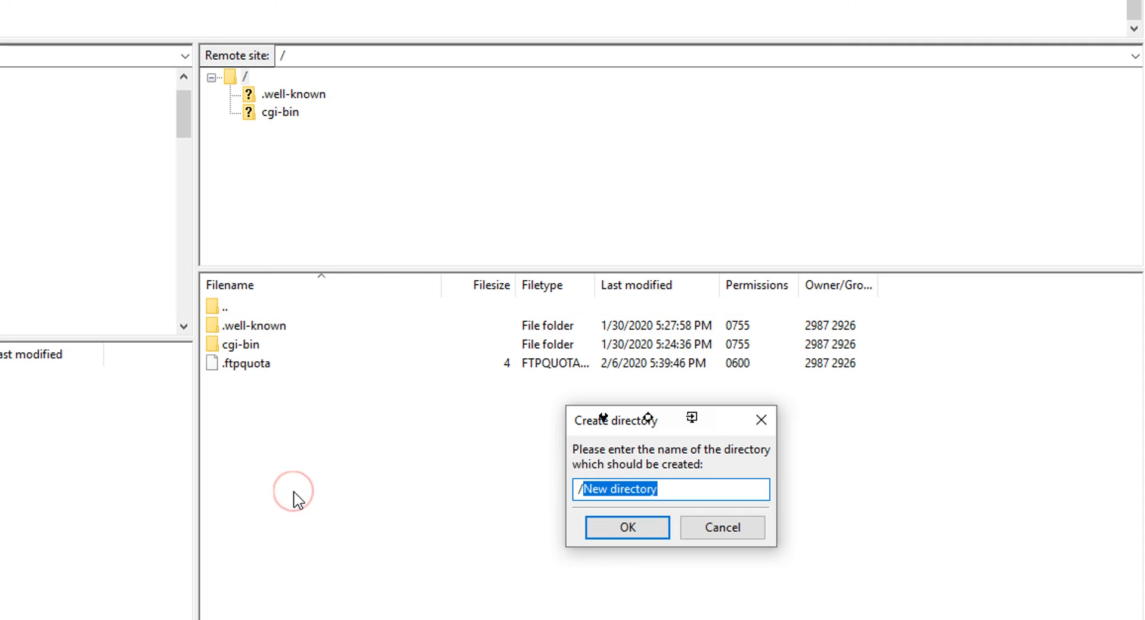
{"action": "type", "text": "re"}
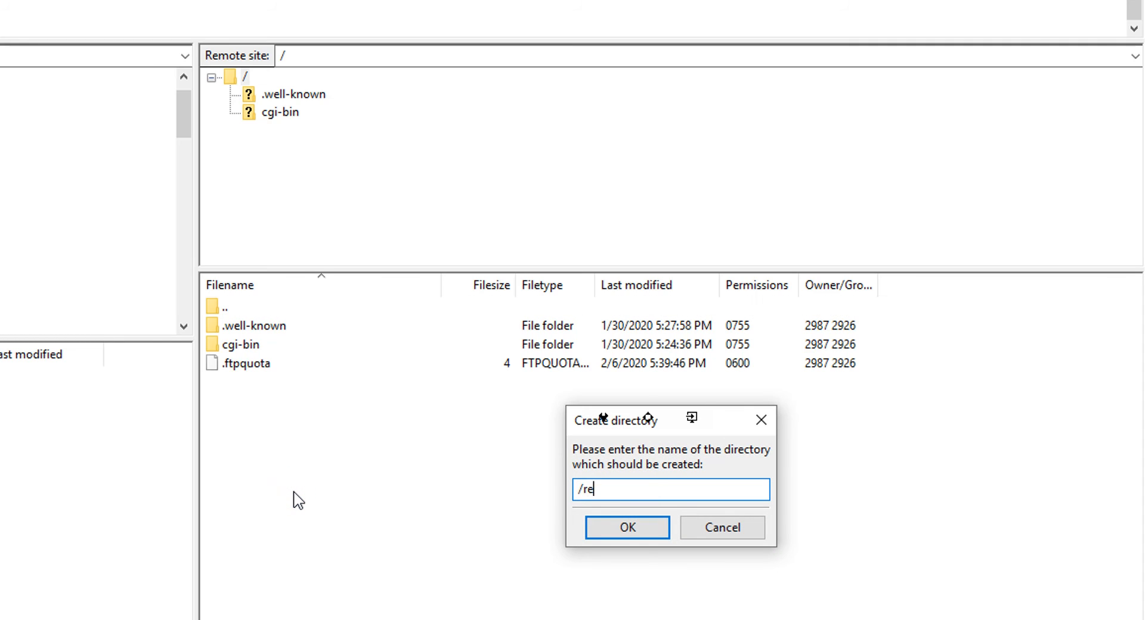
{"action": "type", "text": "view"}
{"action": "left_click", "coordinate": [626, 535]}
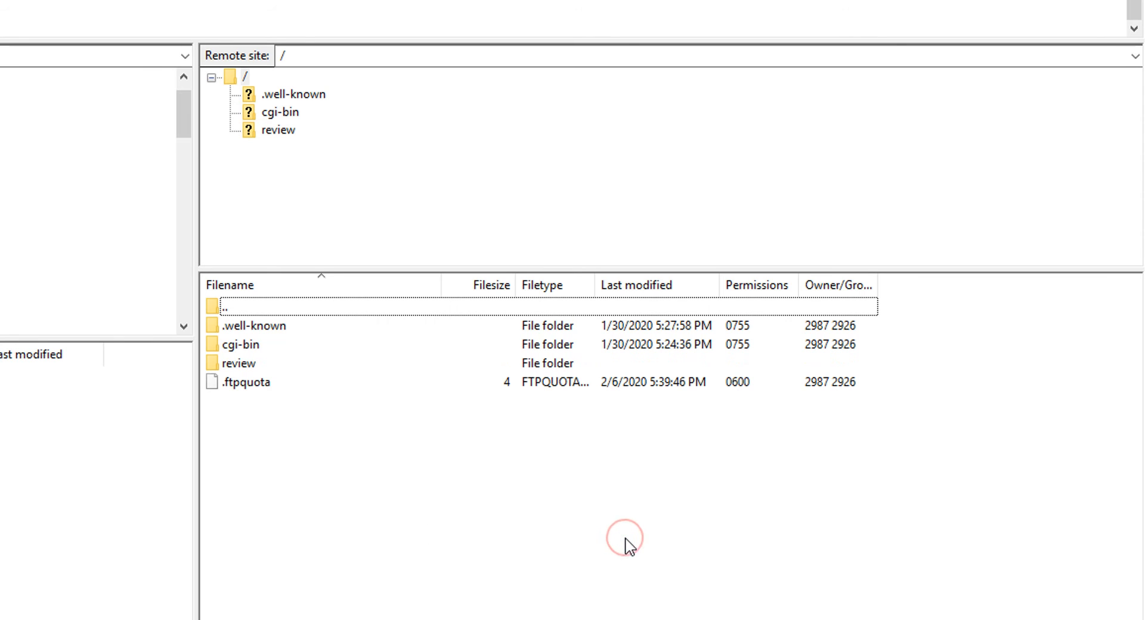
{"action": "left_click", "coordinate": [229, 365]}
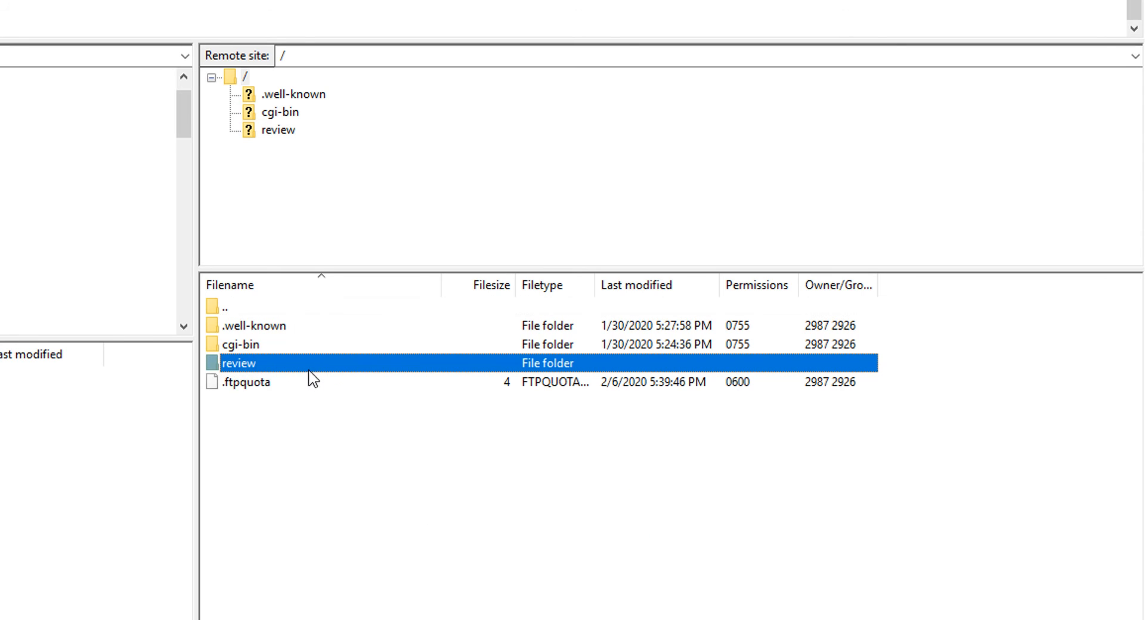
{"action": "right_click", "coordinate": [319, 459]}
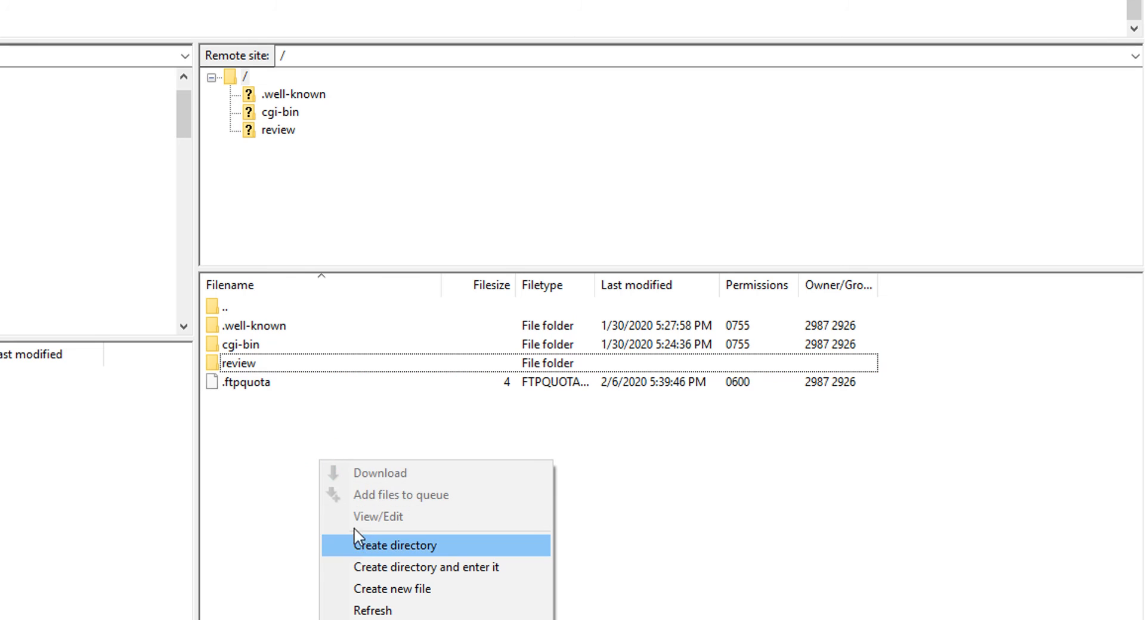
{"action": "left_click", "coordinate": [250, 456]}
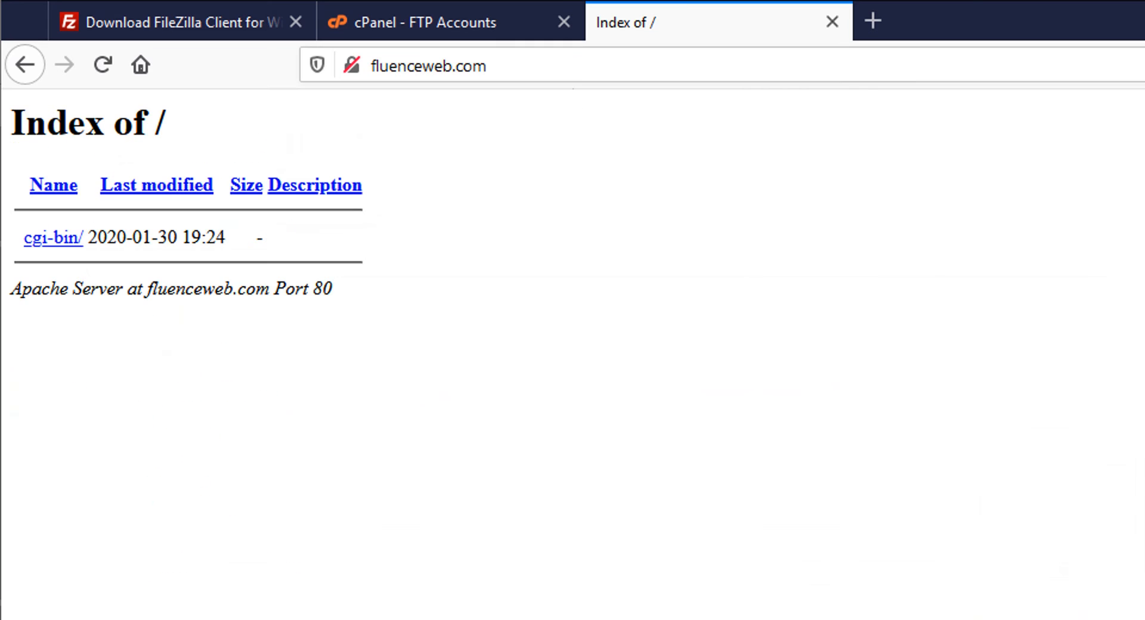
- Reload the site index, open the empty review/ folder, and return to the root listing
{"action": "left_click", "coordinate": [102, 65]}
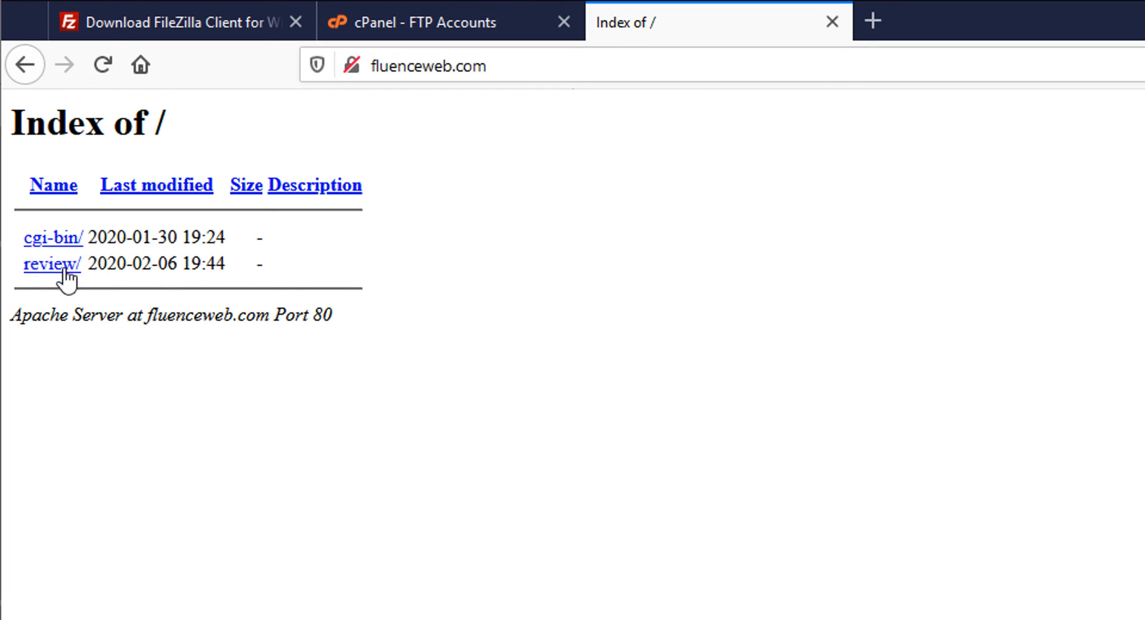
{"action": "left_click", "coordinate": [39, 266]}
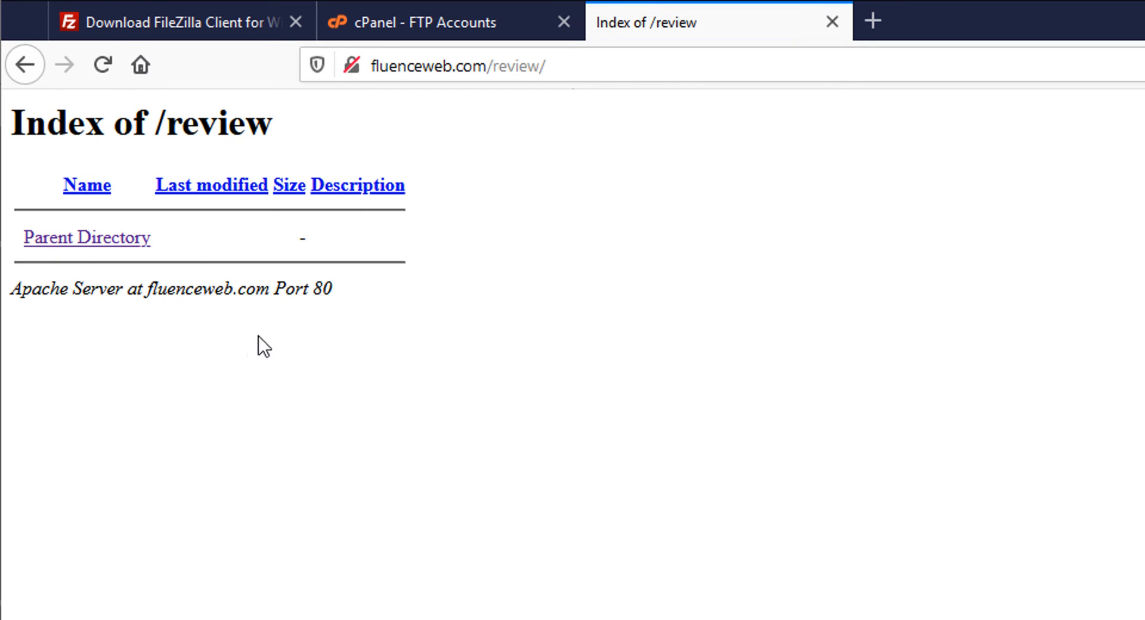
{"action": "left_click", "coordinate": [83, 238]}
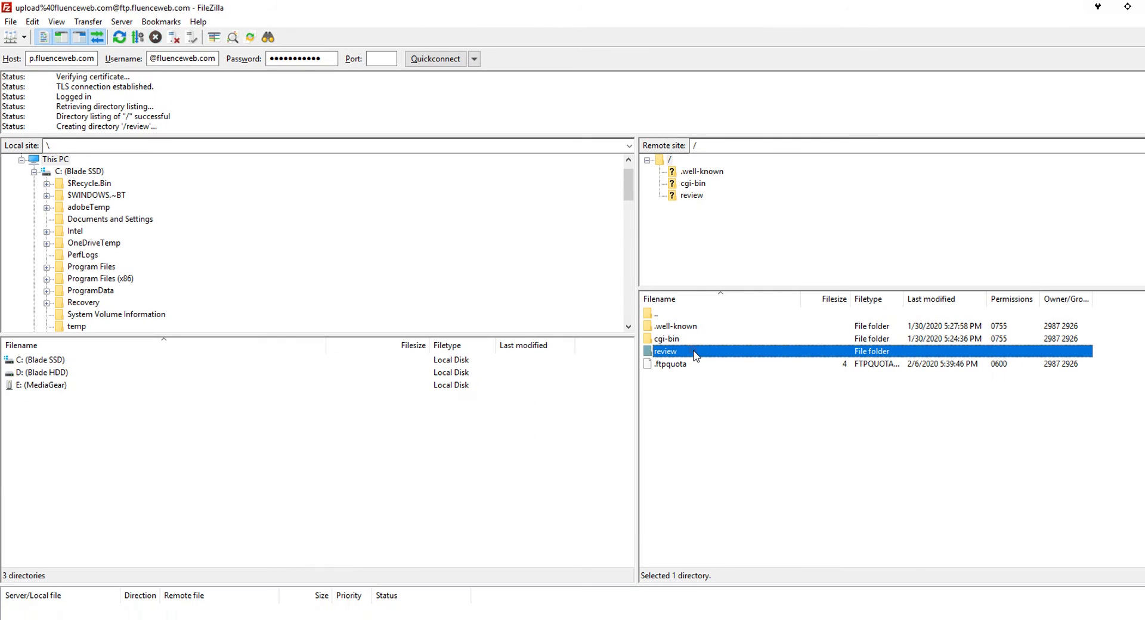
- Open the review folder on the server side of FileZilla
{"action": "double_click", "coordinate": [695, 353]}
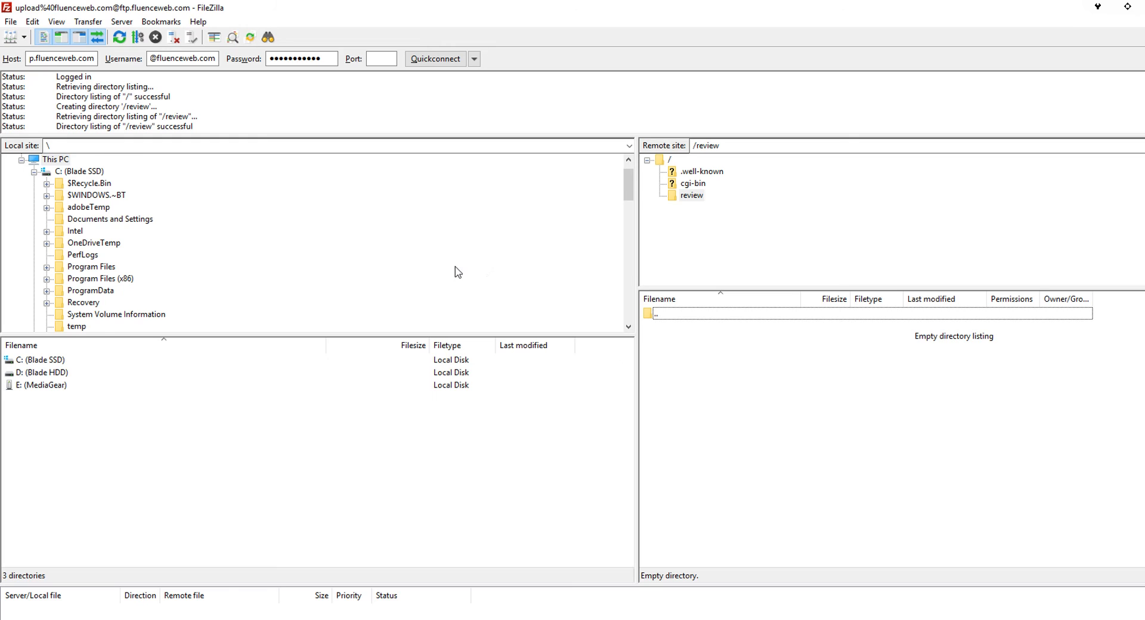
{"action": "scroll", "coordinate": [459, 272], "scroll_direction": "down", "scroll_amount": 1}
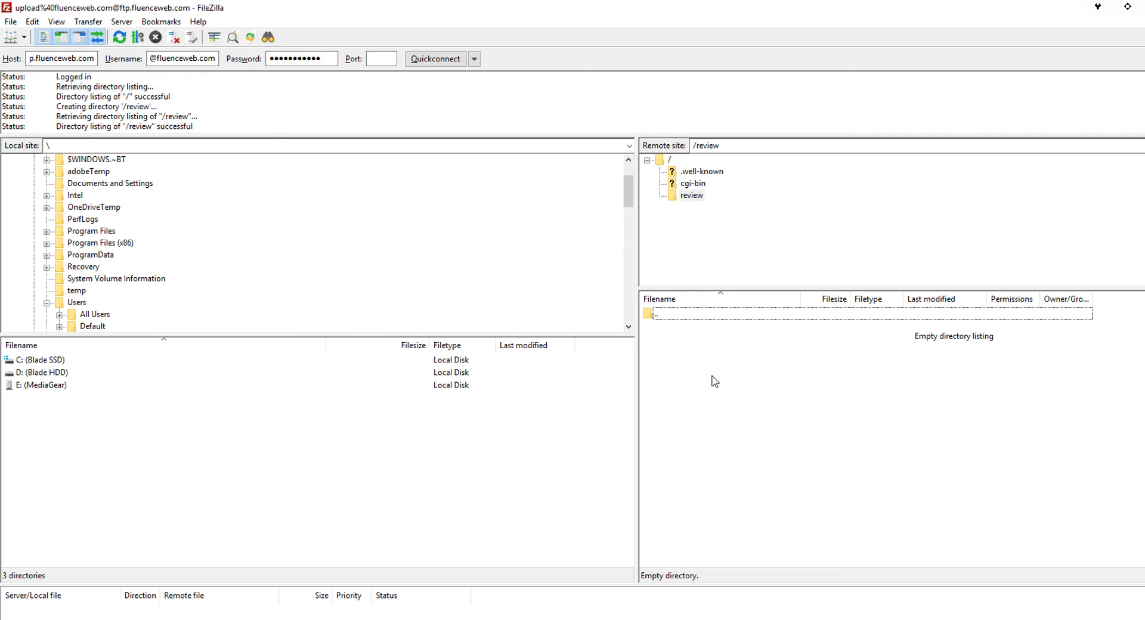
{"action": "scroll", "coordinate": [151, 249], "scroll_direction": "down", "scroll_amount": 6}
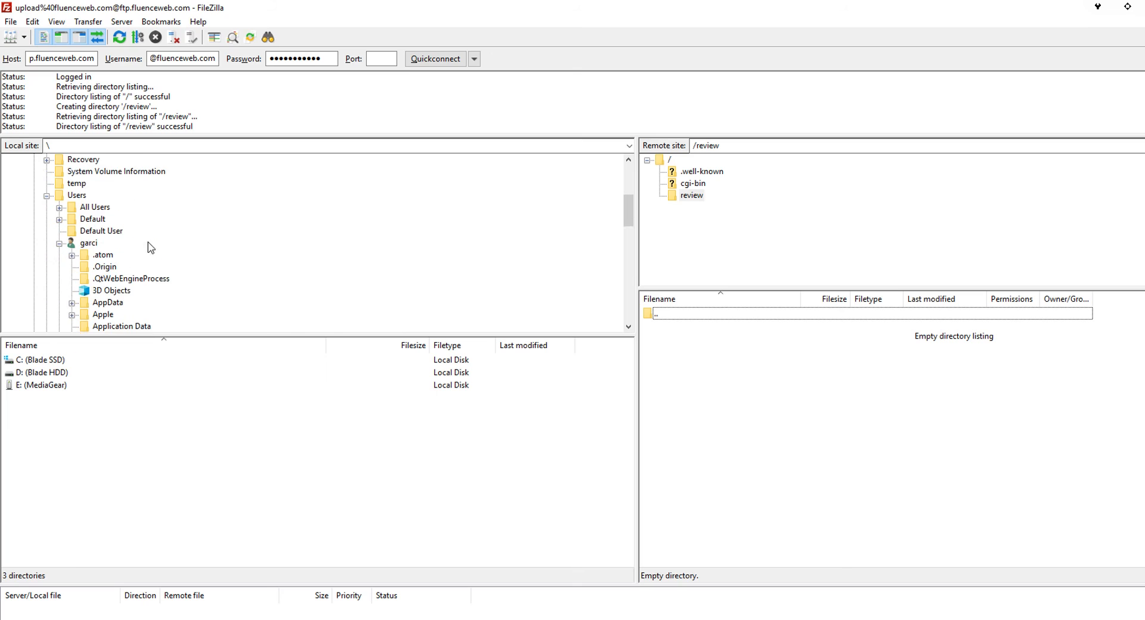
{"action": "scroll", "coordinate": [120, 247], "scroll_direction": "down", "scroll_amount": 4}
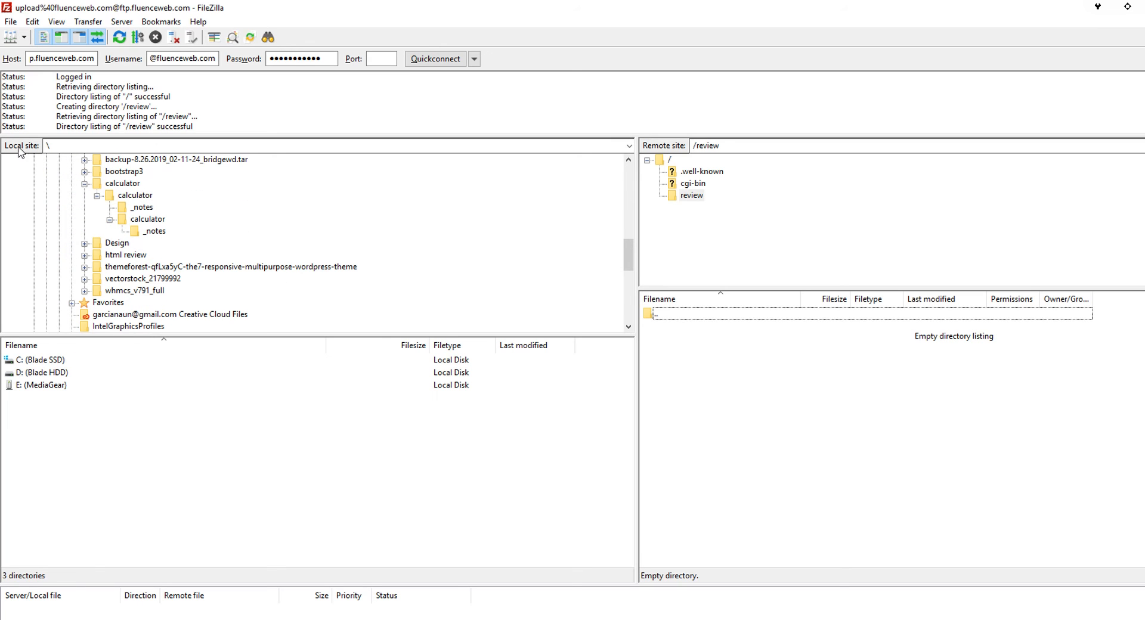
- Browse the local tree via OneDrive > IS40B - Advanced Web Design > Weeks to Week 03 - CSS Review
{"action": "left_click", "coordinate": [46, 146]}
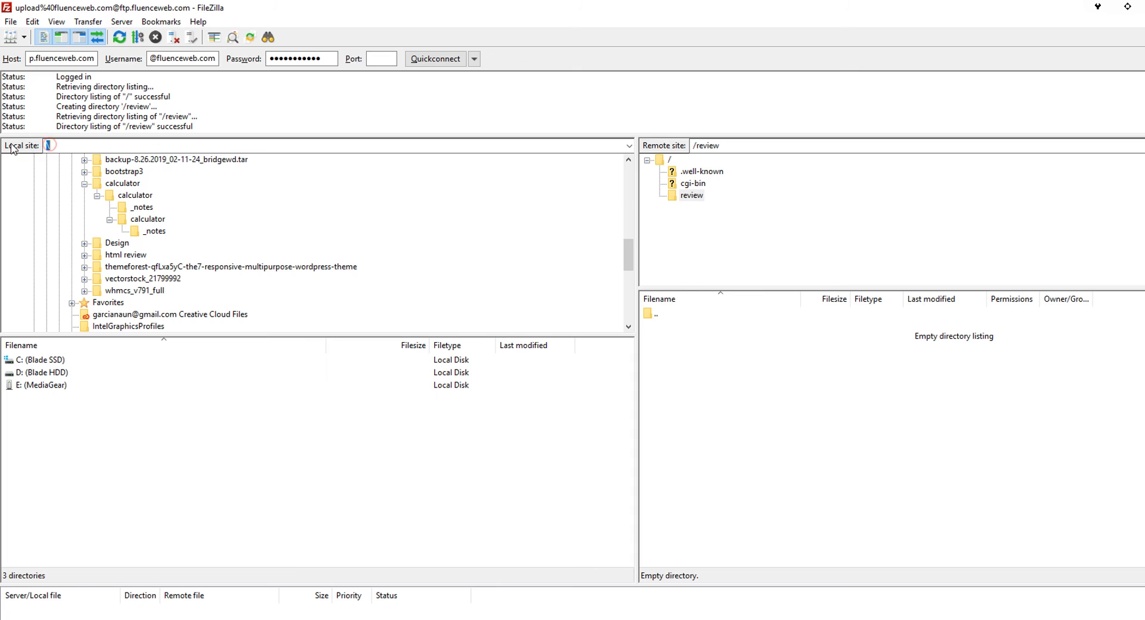
{"action": "scroll", "coordinate": [120, 323], "scroll_direction": "up", "scroll_amount": 3}
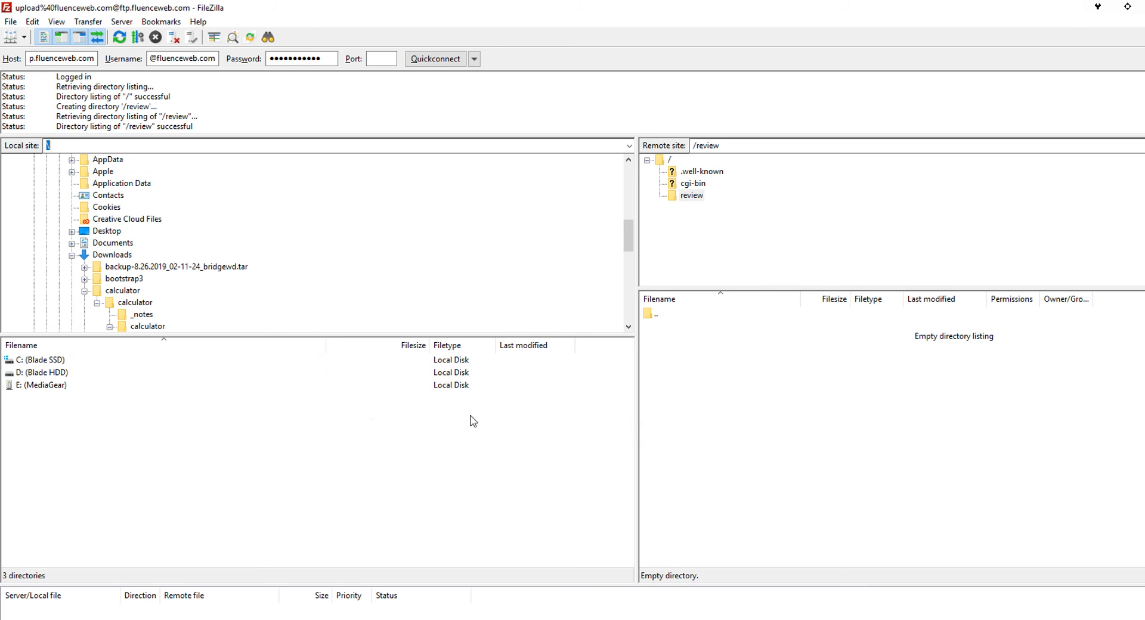
{"action": "scroll", "coordinate": [179, 216], "scroll_direction": "down", "scroll_amount": 10}
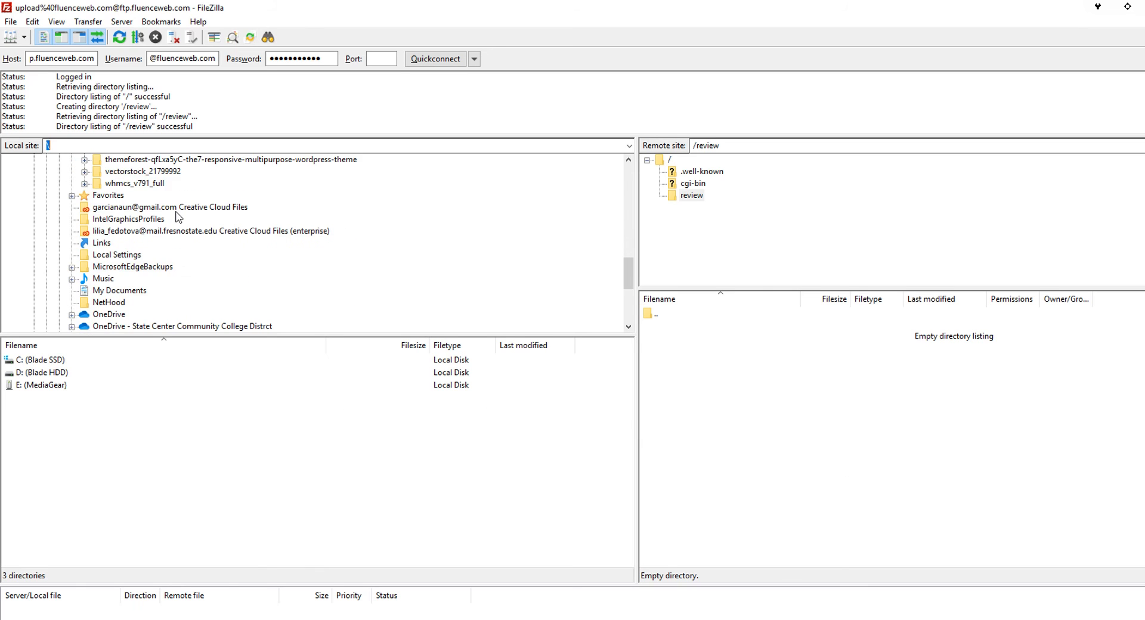
{"action": "left_click", "coordinate": [71, 220]}
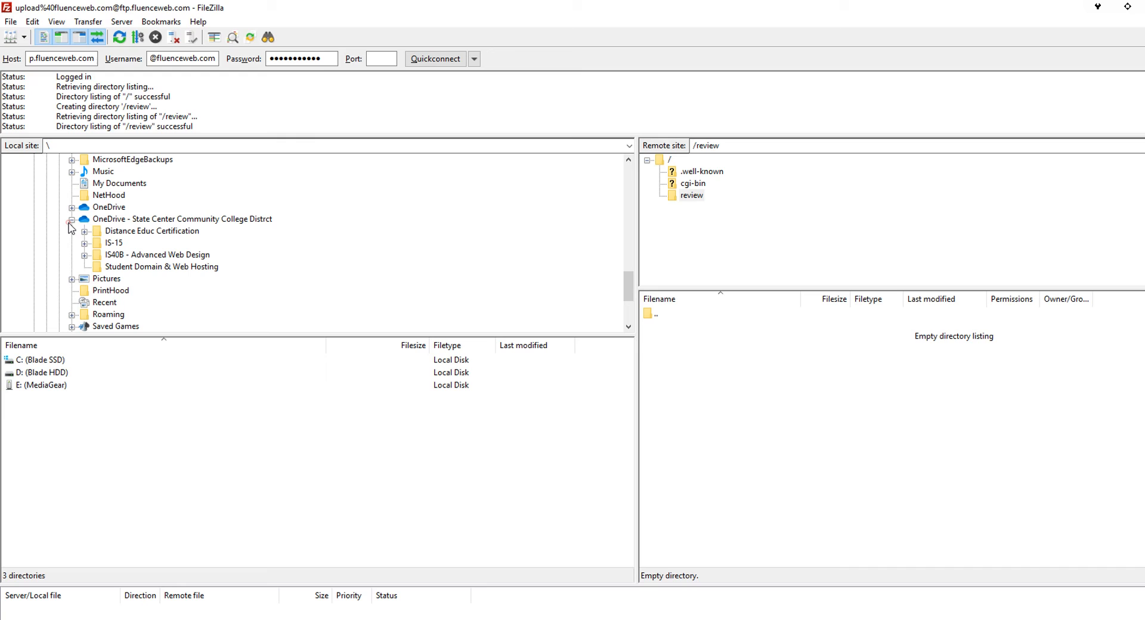
{"action": "left_click", "coordinate": [84, 256]}
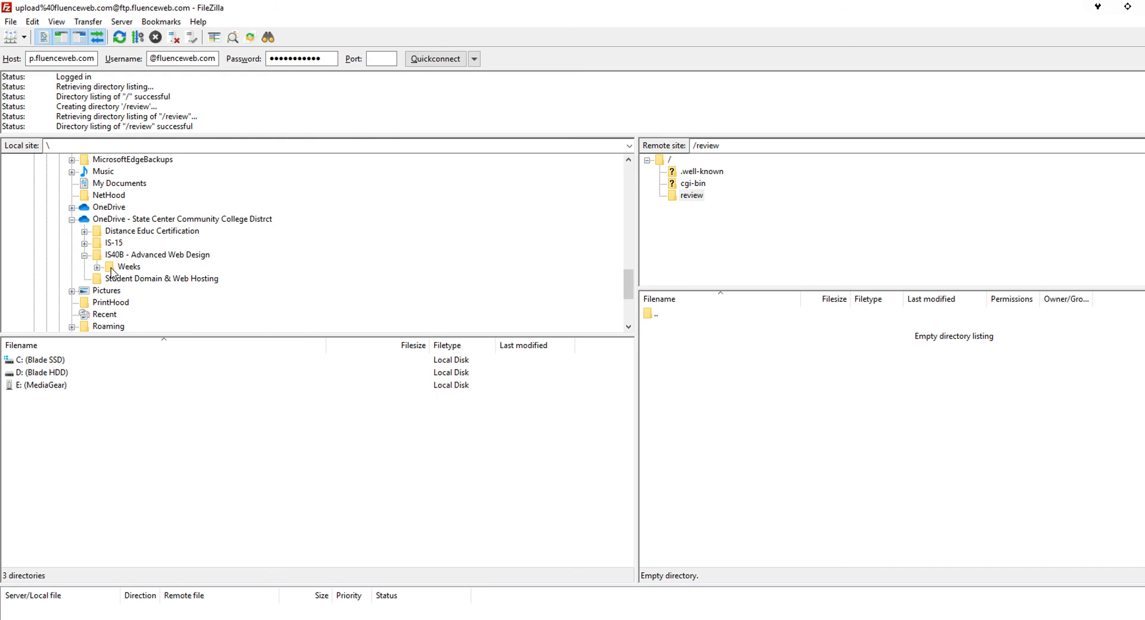
{"action": "left_click", "coordinate": [111, 268]}
{"action": "left_click", "coordinate": [96, 267]}
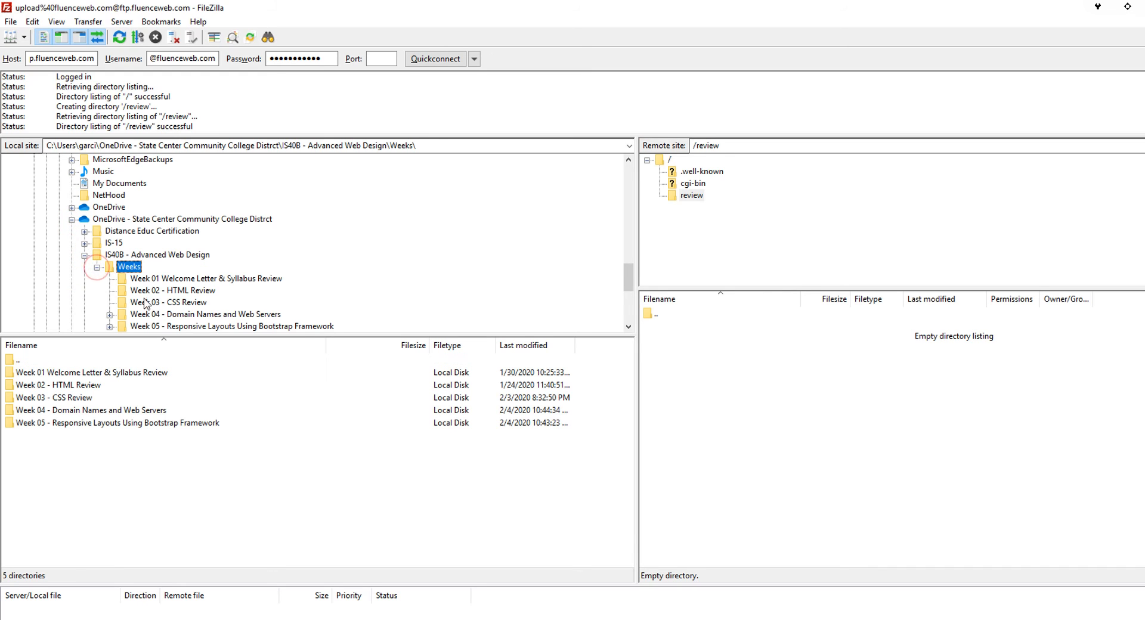
{"action": "left_click", "coordinate": [148, 303]}
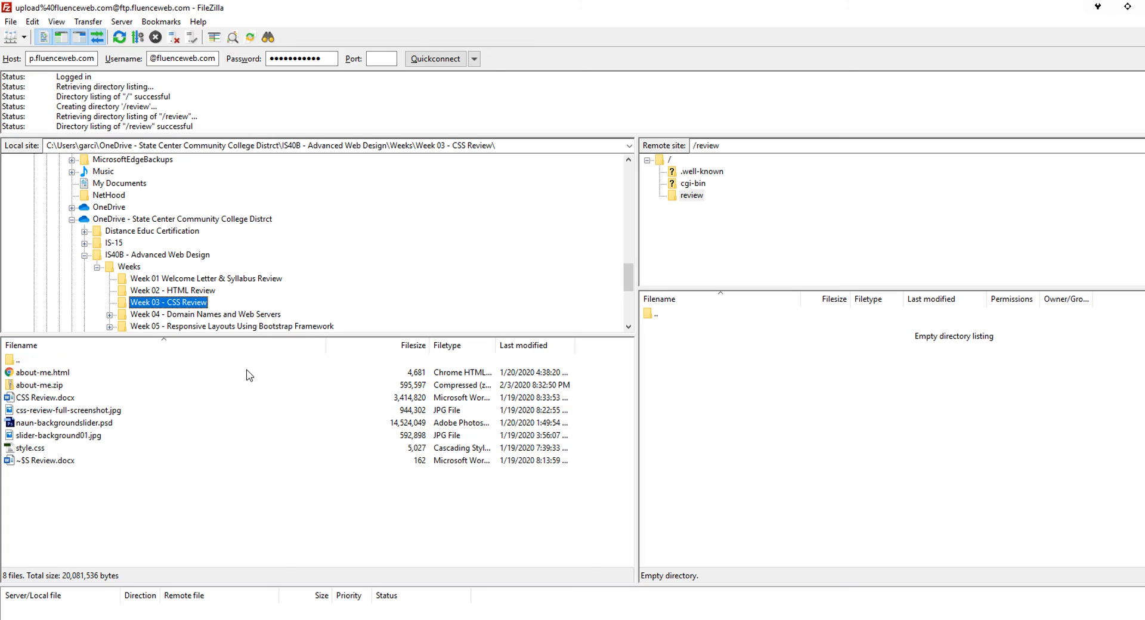
- Upload about-me.html, slider-background01.jpg and style.css to the remote /review folder
{"action": "left_click", "coordinate": [31, 373]}
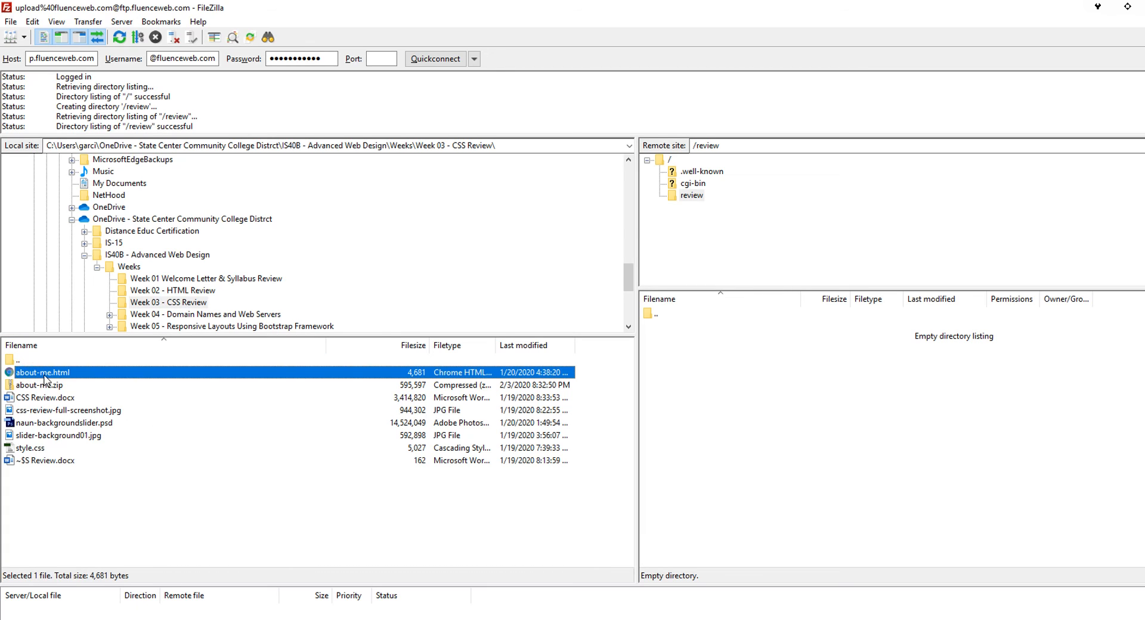
{"action": "left_click", "coordinate": [57, 436], "text": "ctrl"}
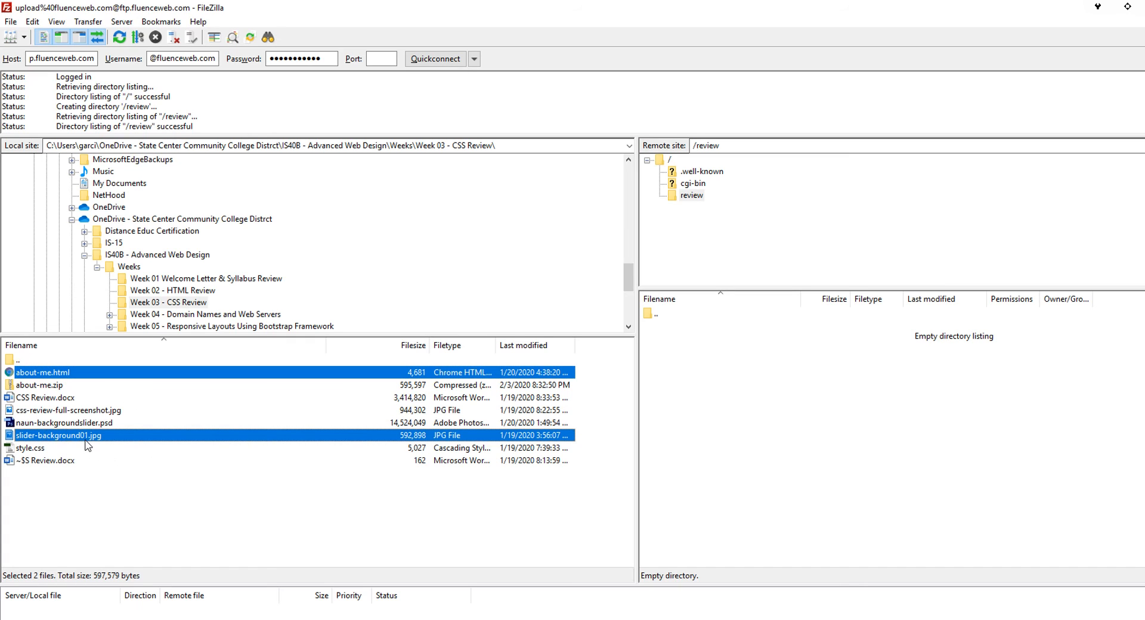
{"action": "left_click", "coordinate": [37, 448], "text": "ctrl"}
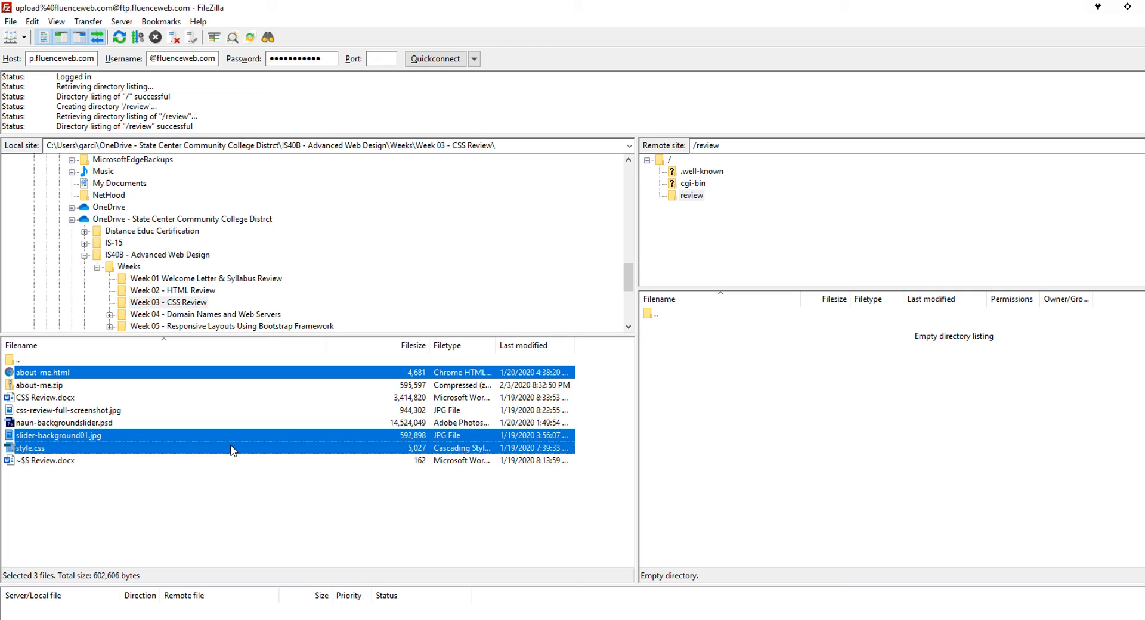
{"action": "right_click", "coordinate": [274, 437]}
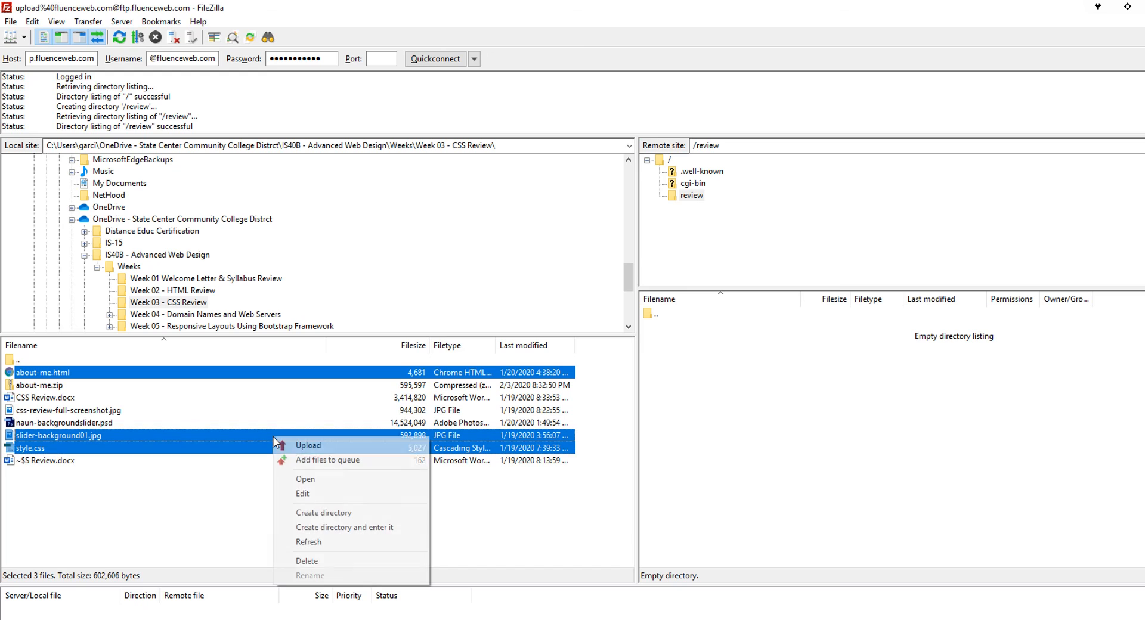
{"action": "left_click", "coordinate": [306, 446]}
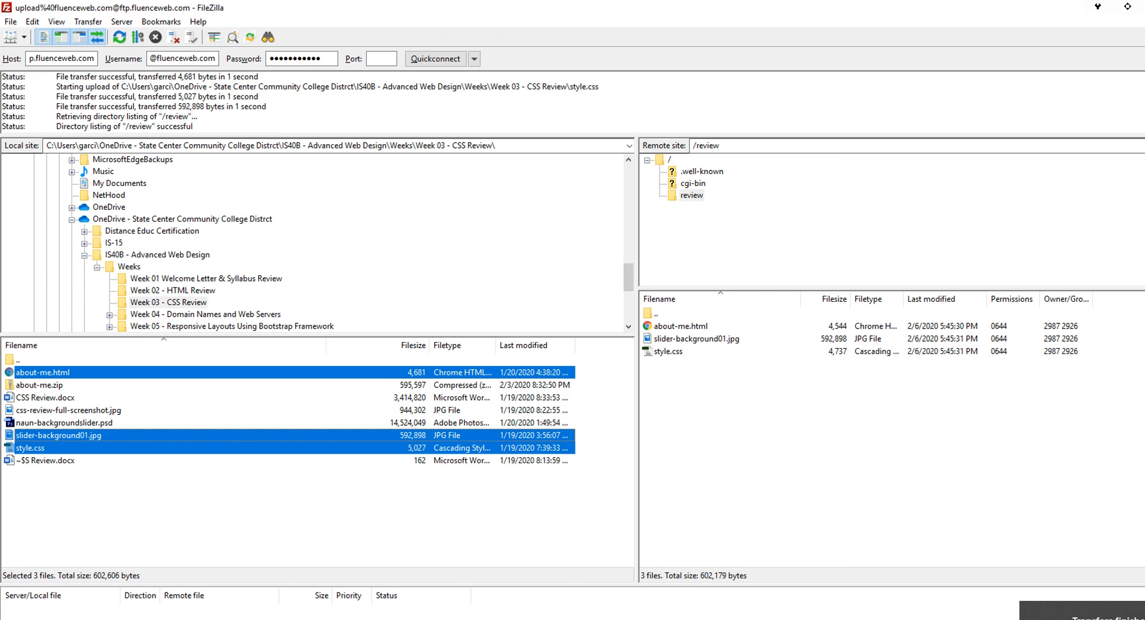
{"action": "left_click", "coordinate": [711, 425]}
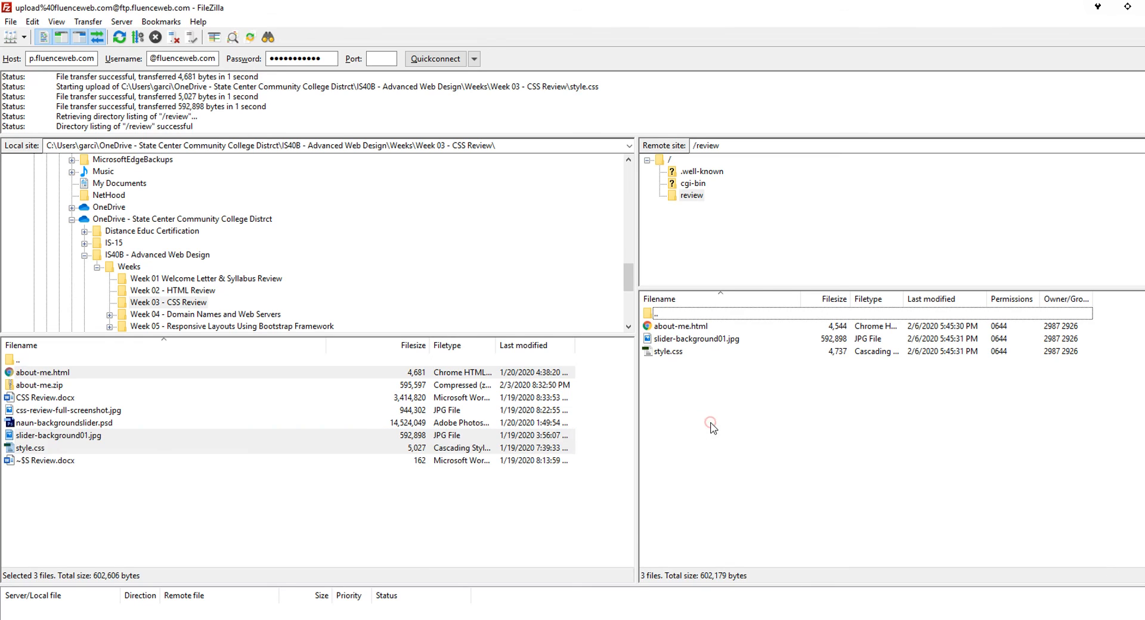
- Switch from FileZilla to Firefox showing the fluenceweb.com index
{"action": "key", "text": "alt+Tab"}
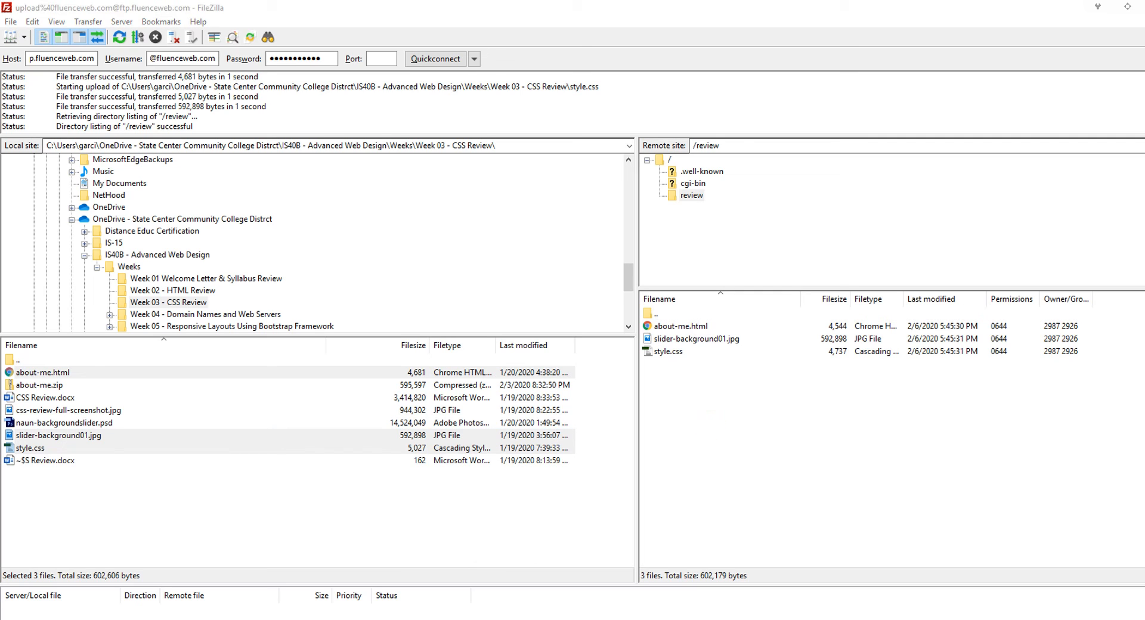
{"action": "right_click", "coordinate": [504, 619]}
{"action": "left_click", "coordinate": [504, 619]}
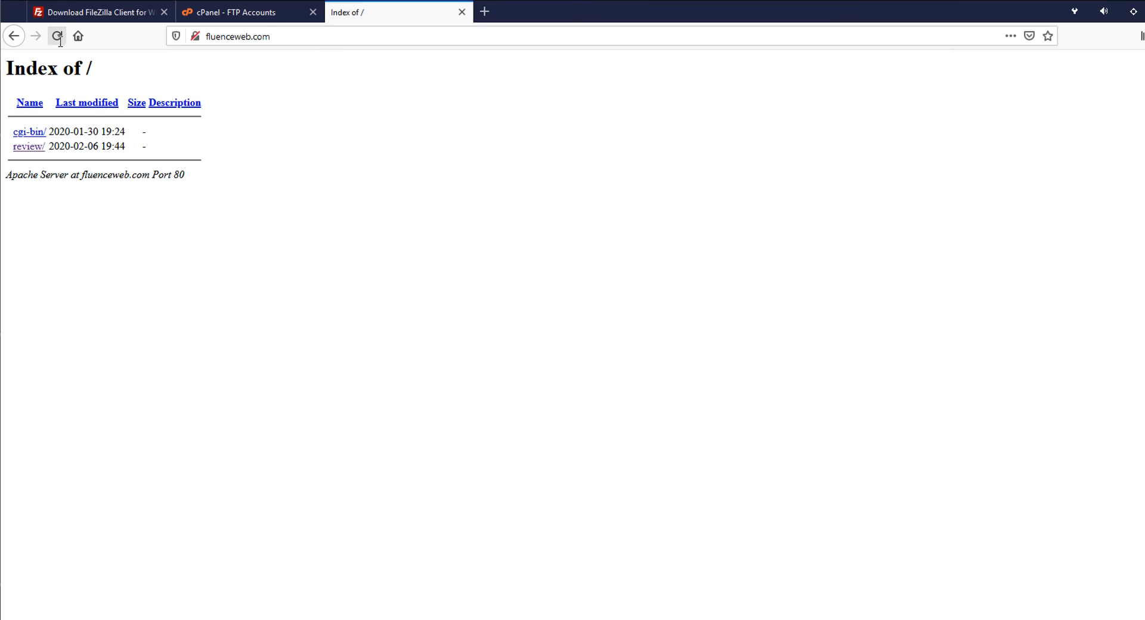
- Reload fluenceweb.com and open review/about-me.html on the live site
{"action": "left_click", "coordinate": [56, 36]}
{"action": "left_click", "coordinate": [24, 153]}
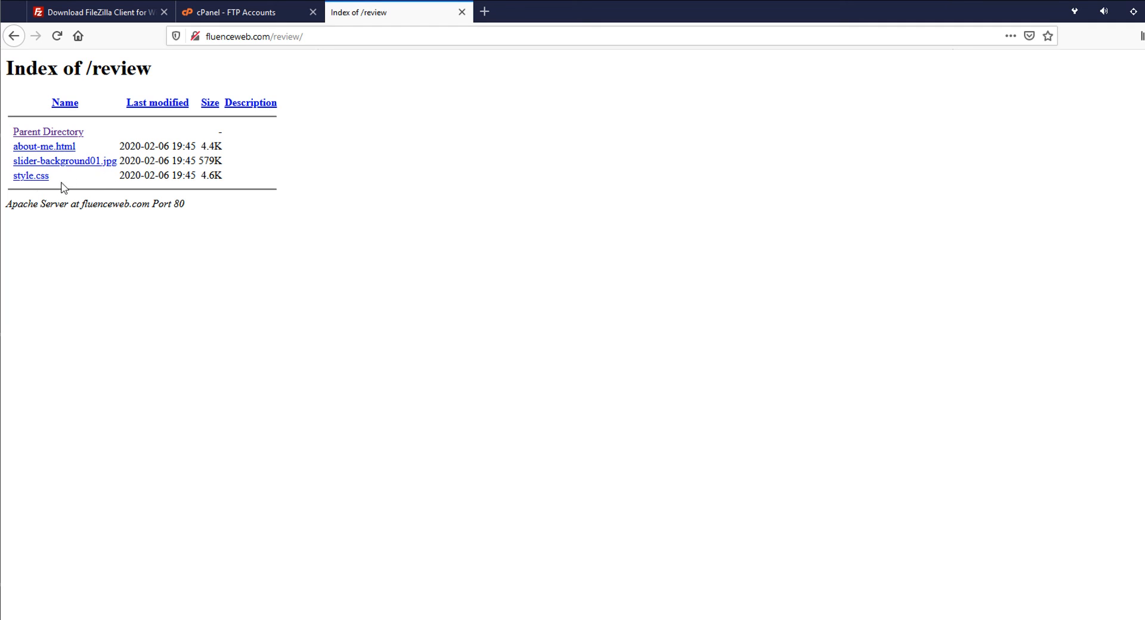
{"action": "left_click", "coordinate": [36, 147]}
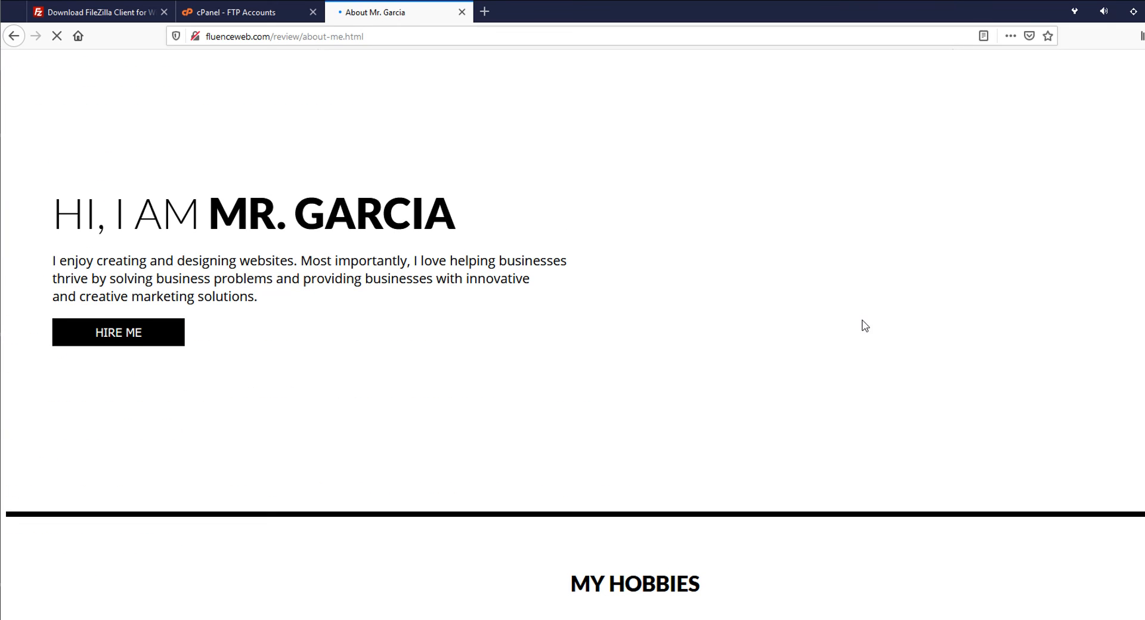
- Scroll through the whole live about-me.html page to check its rendering
{"action": "scroll", "coordinate": [862, 322], "scroll_direction": "down", "scroll_amount": 3}
{"action": "scroll", "coordinate": [854, 313], "scroll_direction": "down", "scroll_amount": 5}
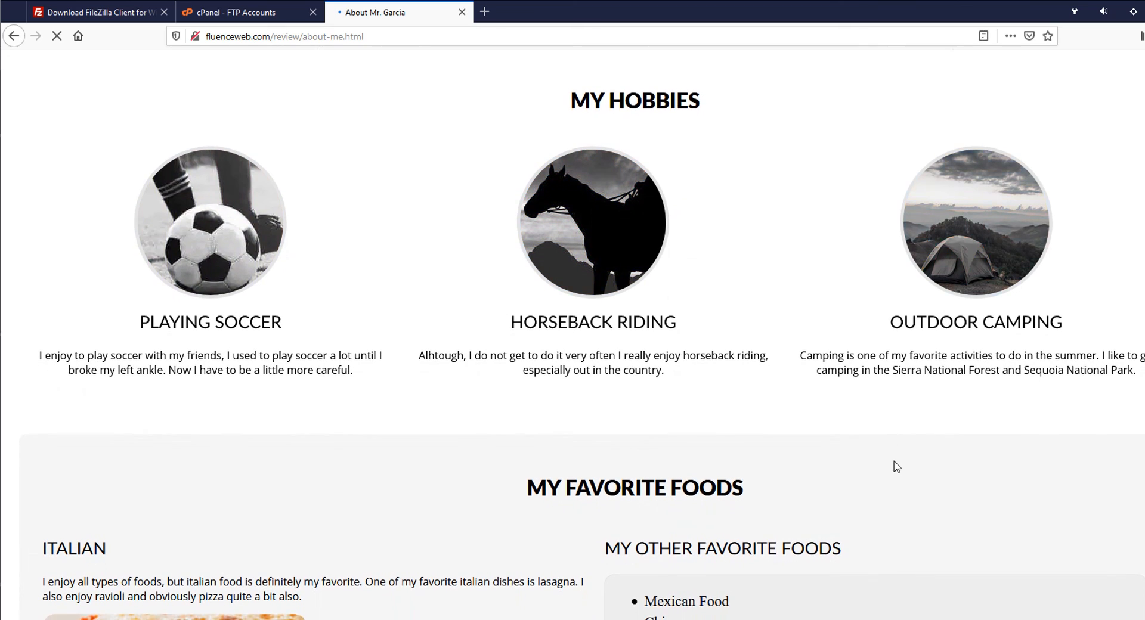
{"action": "scroll", "coordinate": [894, 467], "scroll_direction": "down", "scroll_amount": 5}
{"action": "scroll", "coordinate": [894, 467], "scroll_direction": "down", "scroll_amount": 7}
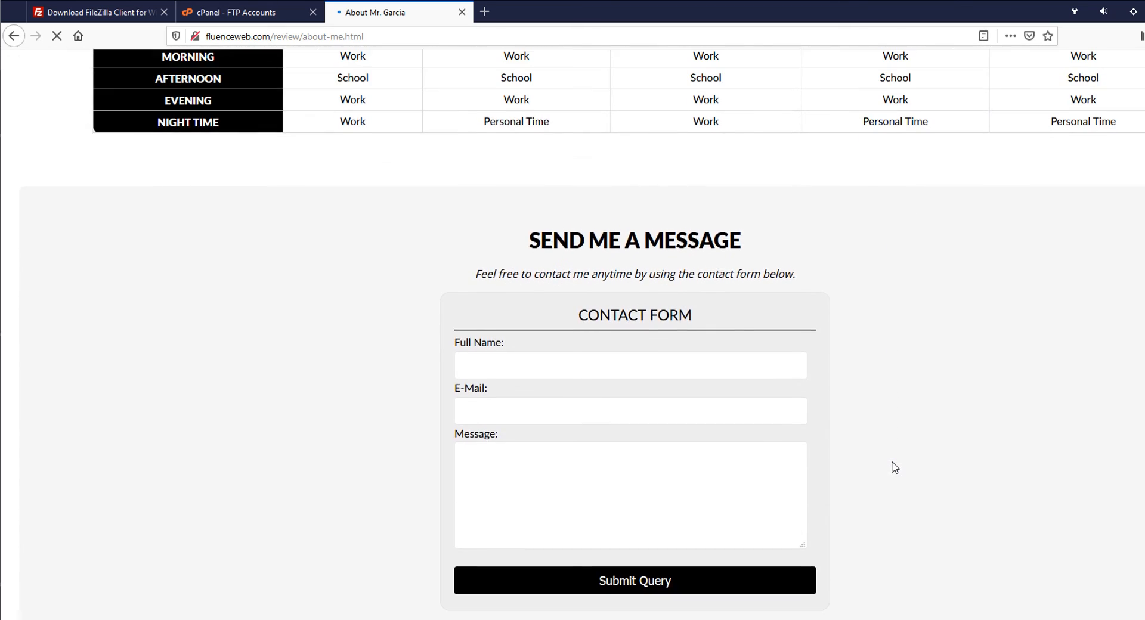
{"action": "scroll", "coordinate": [894, 472], "scroll_direction": "up", "scroll_amount": 20}
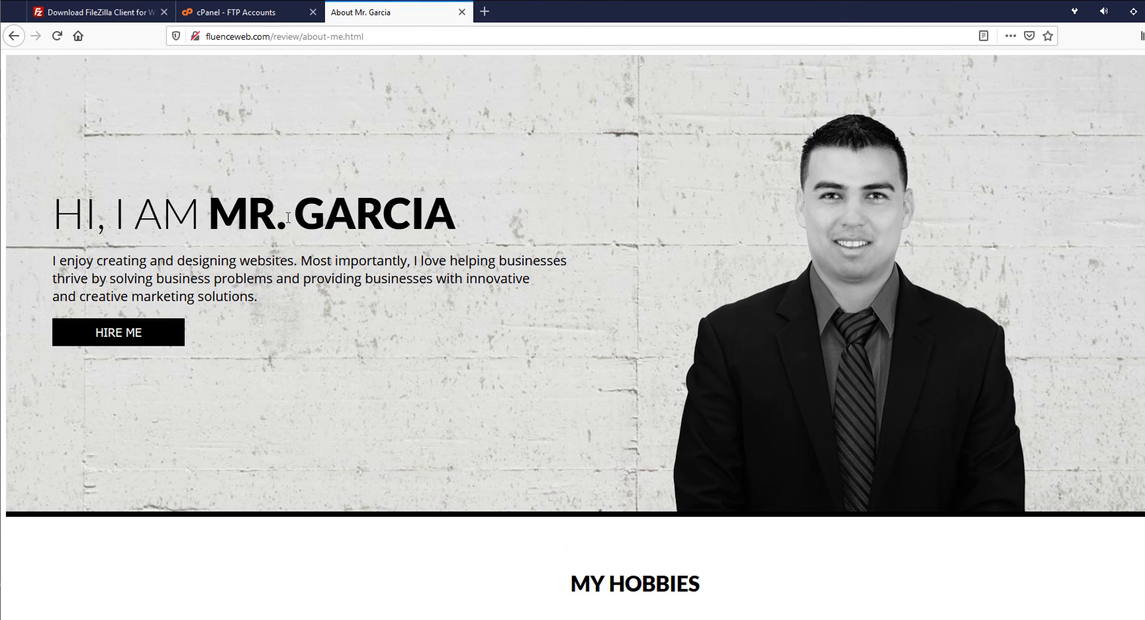
{"action": "scroll", "coordinate": [319, 296], "scroll_direction": "down", "scroll_amount": 3}
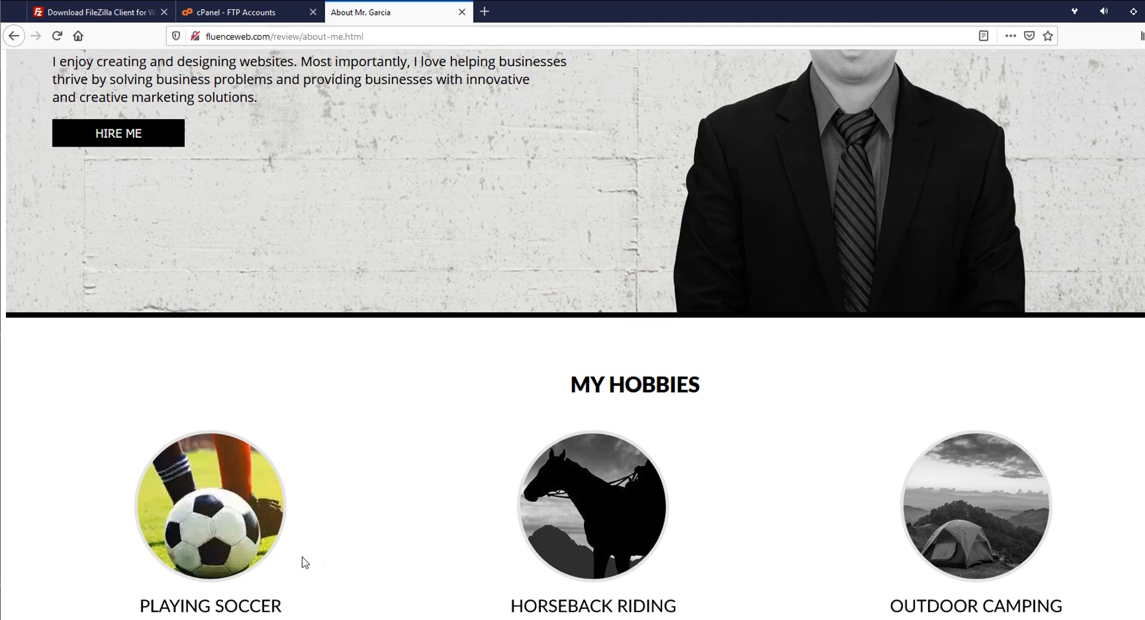
{"action": "scroll", "coordinate": [572, 583], "scroll_direction": "down", "scroll_amount": 9}
{"action": "scroll", "coordinate": [893, 532], "scroll_direction": "down", "scroll_amount": 10}
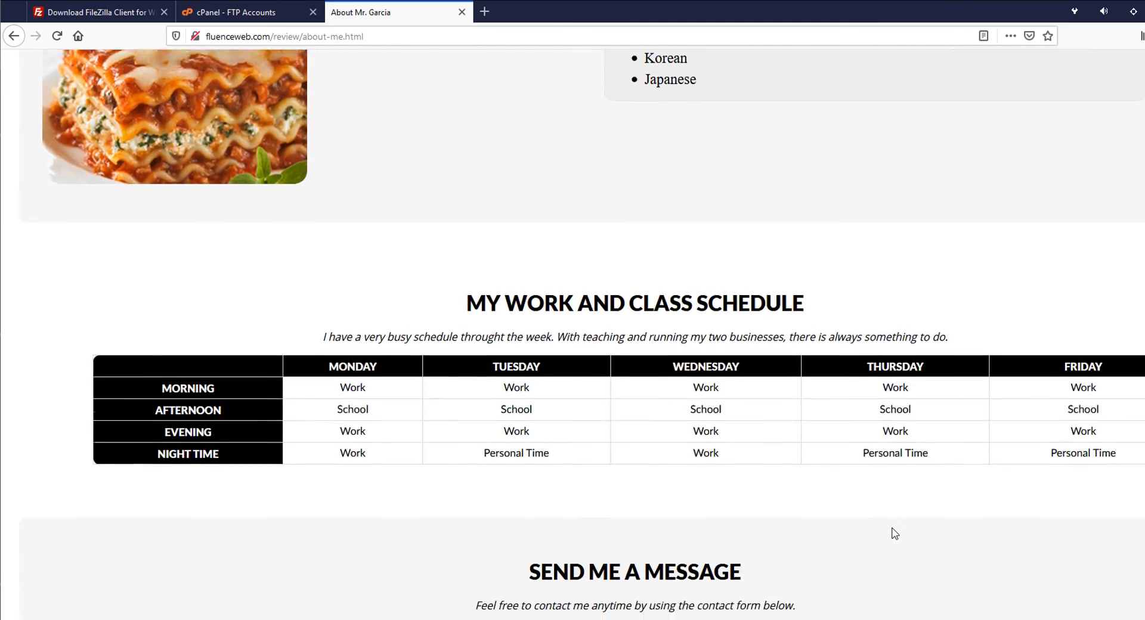
{"action": "scroll", "coordinate": [616, 517], "scroll_direction": "up", "scroll_amount": 5}
{"action": "scroll", "coordinate": [617, 517], "scroll_direction": "up", "scroll_amount": 9}
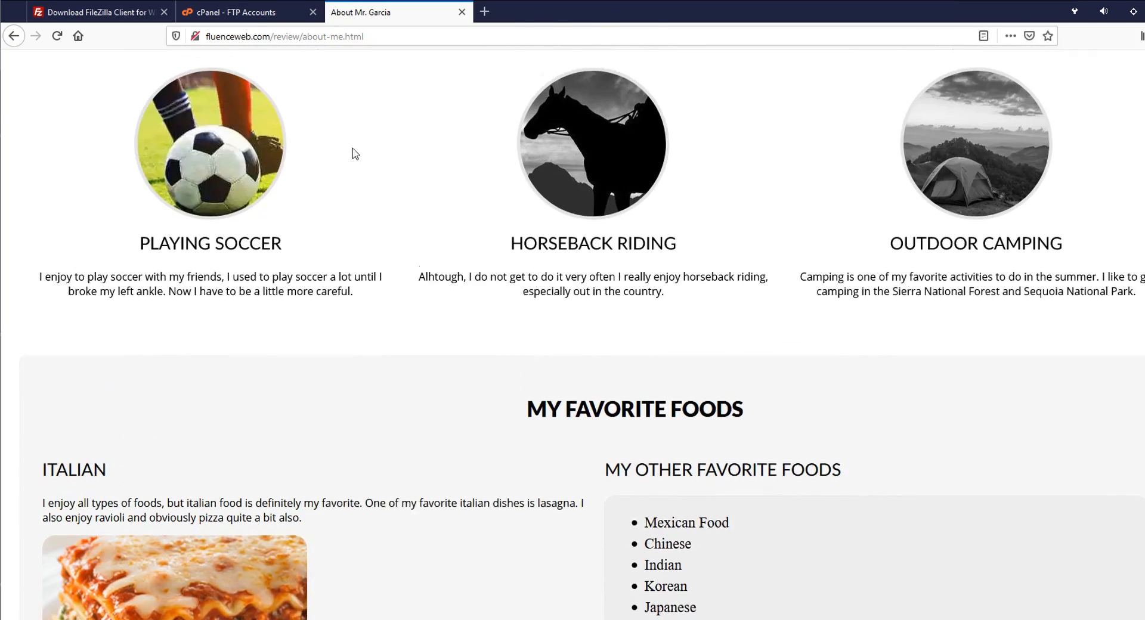
- Glance at the cPanel FTP accounts page, then return to FileZilla's /review listing
{"action": "left_click", "coordinate": [266, 12]}
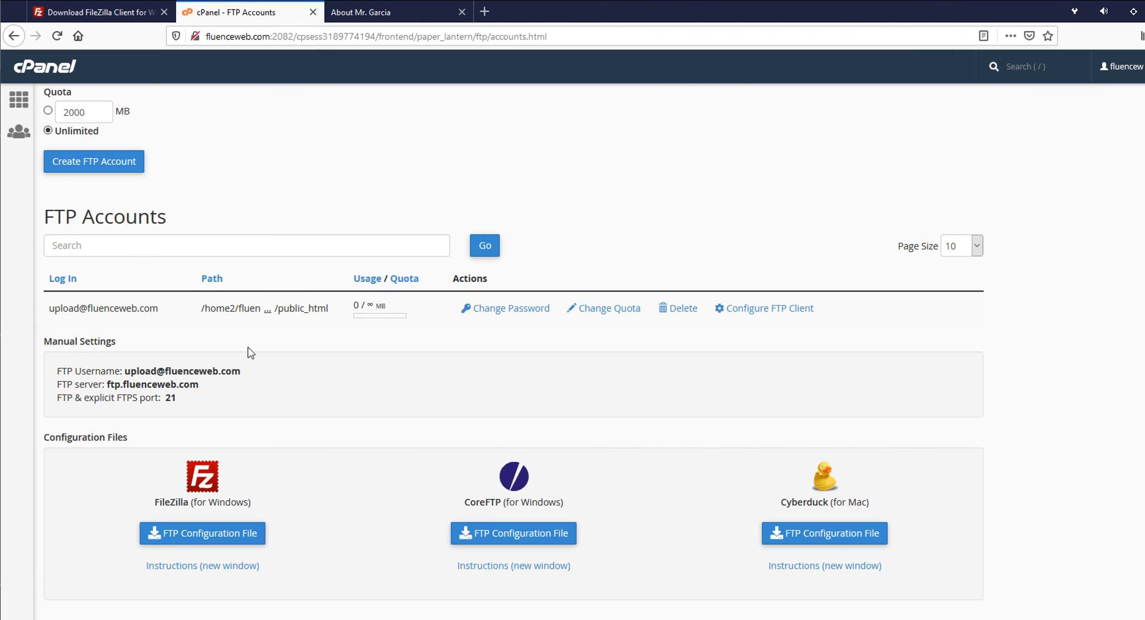
{"action": "left_click", "coordinate": [412, 12]}
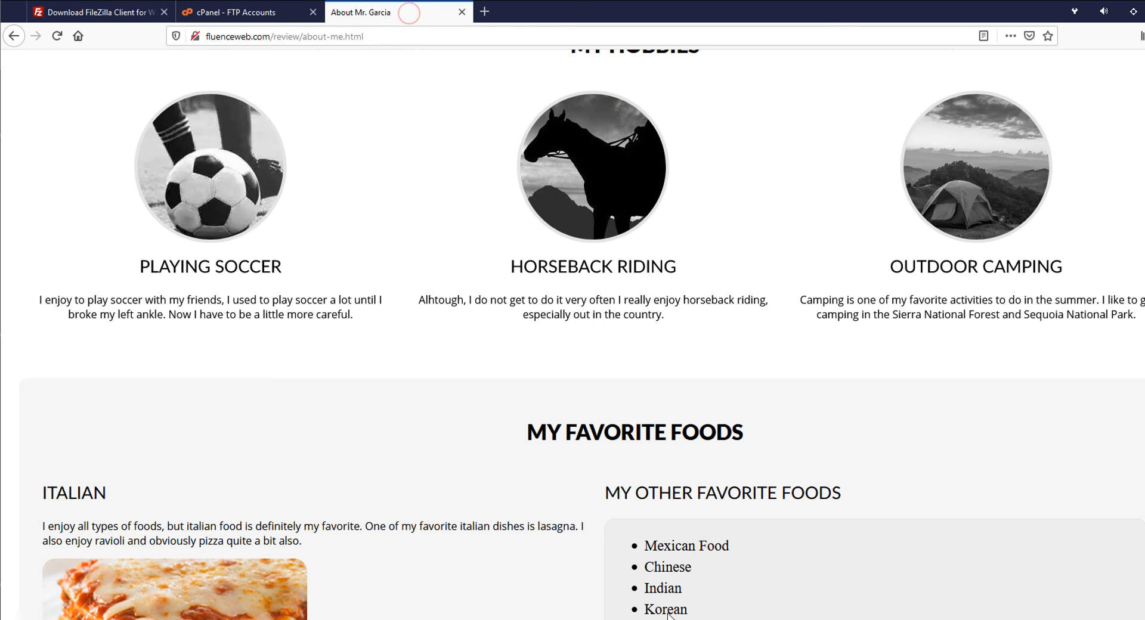
{"action": "key", "text": "alt+Tab"}
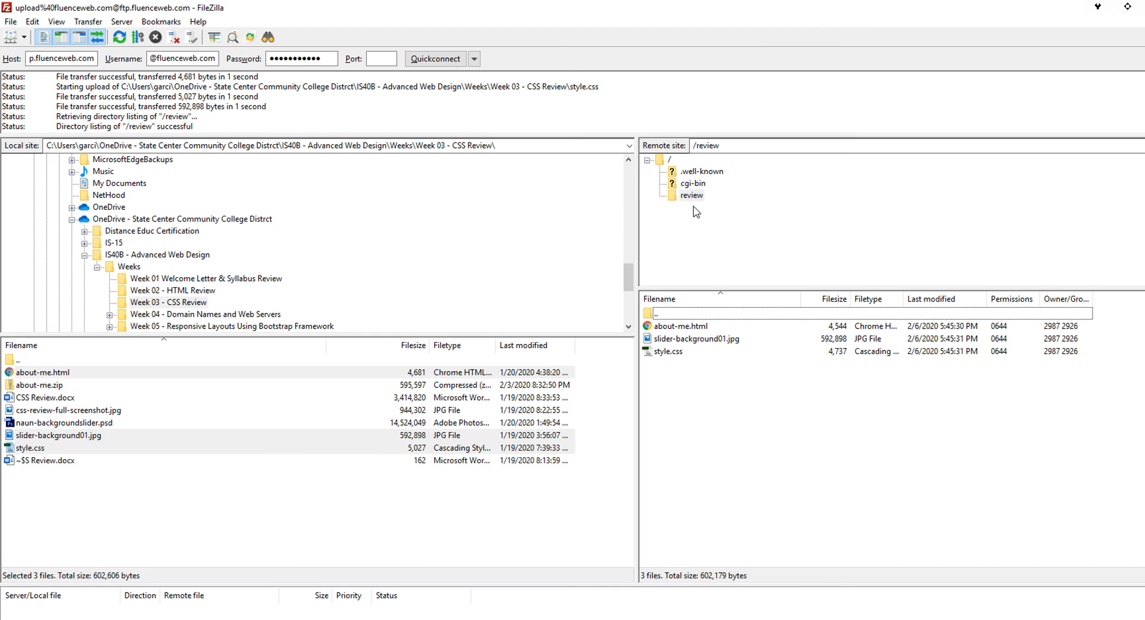